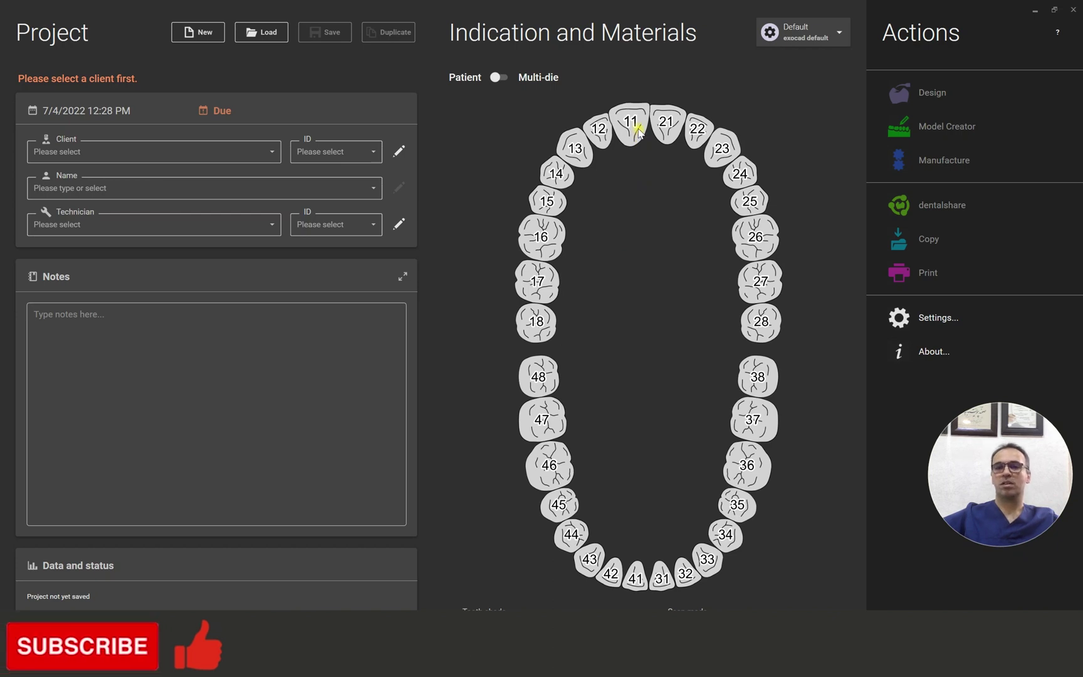
Step: Choose the project's client, enter the patient name, and assign the technician
left_click(265, 154)
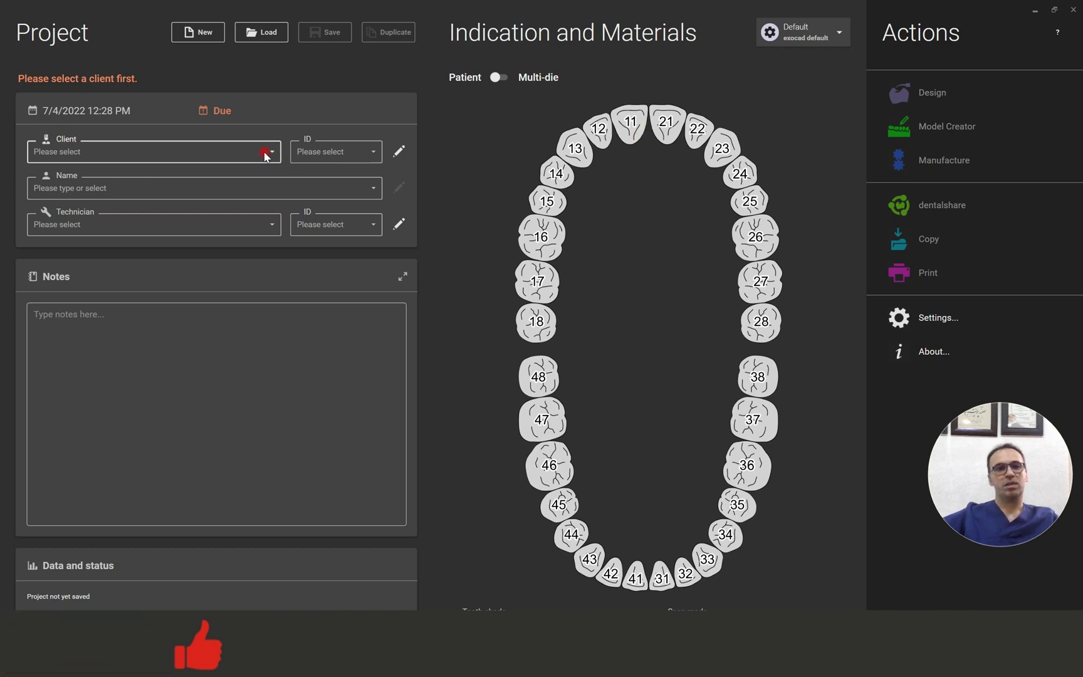
left_click(157, 215)
left_click(207, 196)
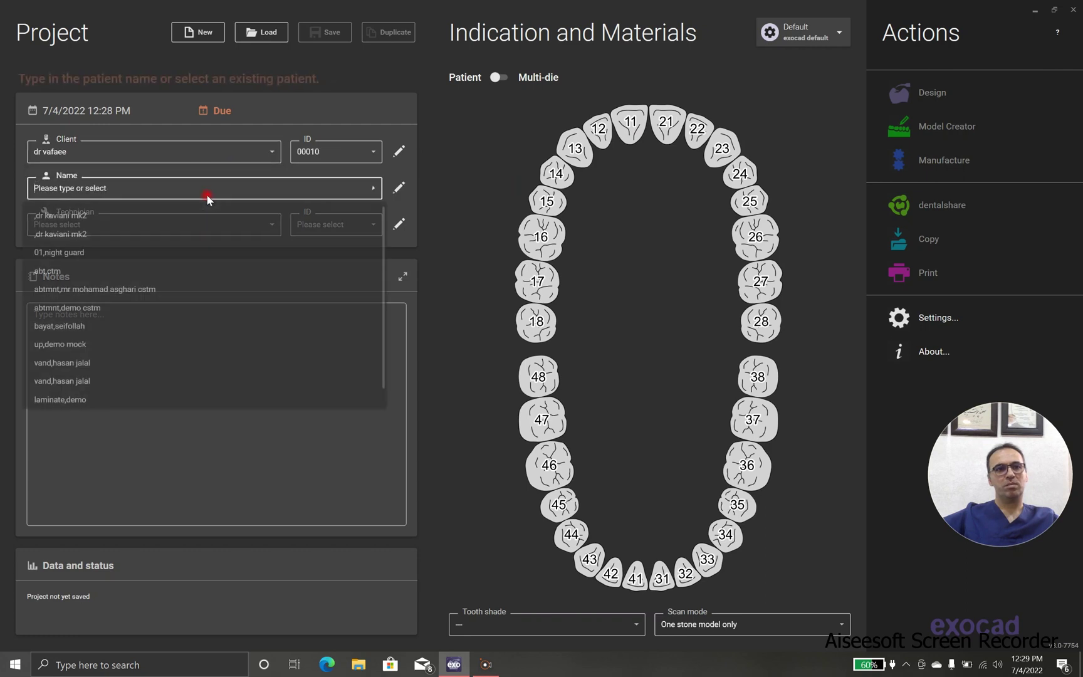
type("demo")
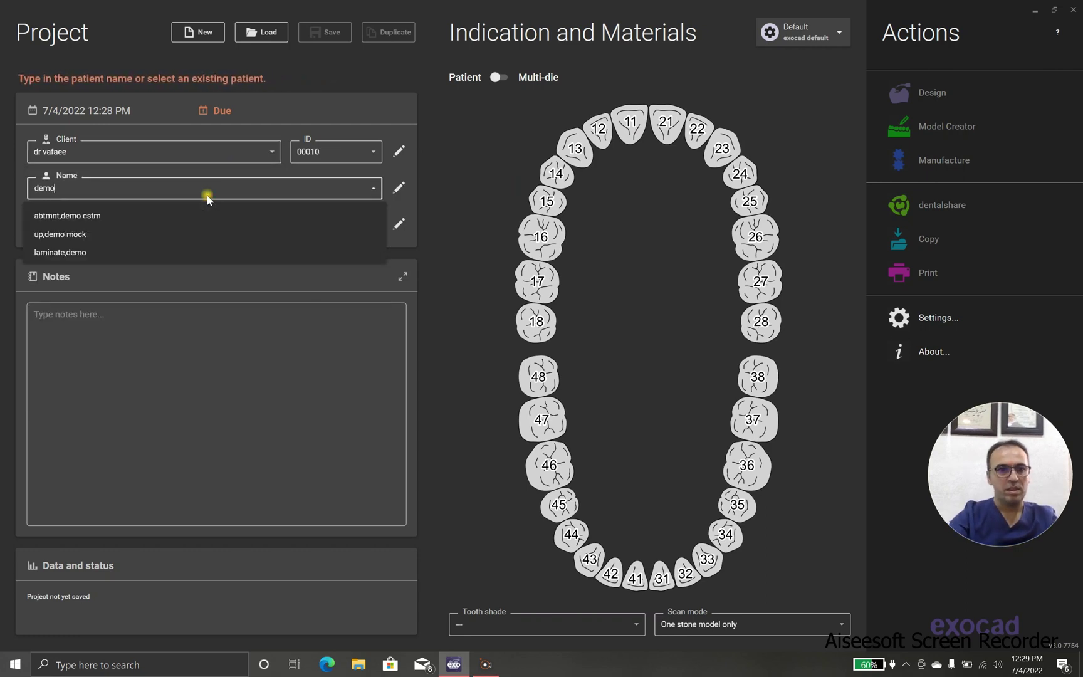
type(" laminate 2")
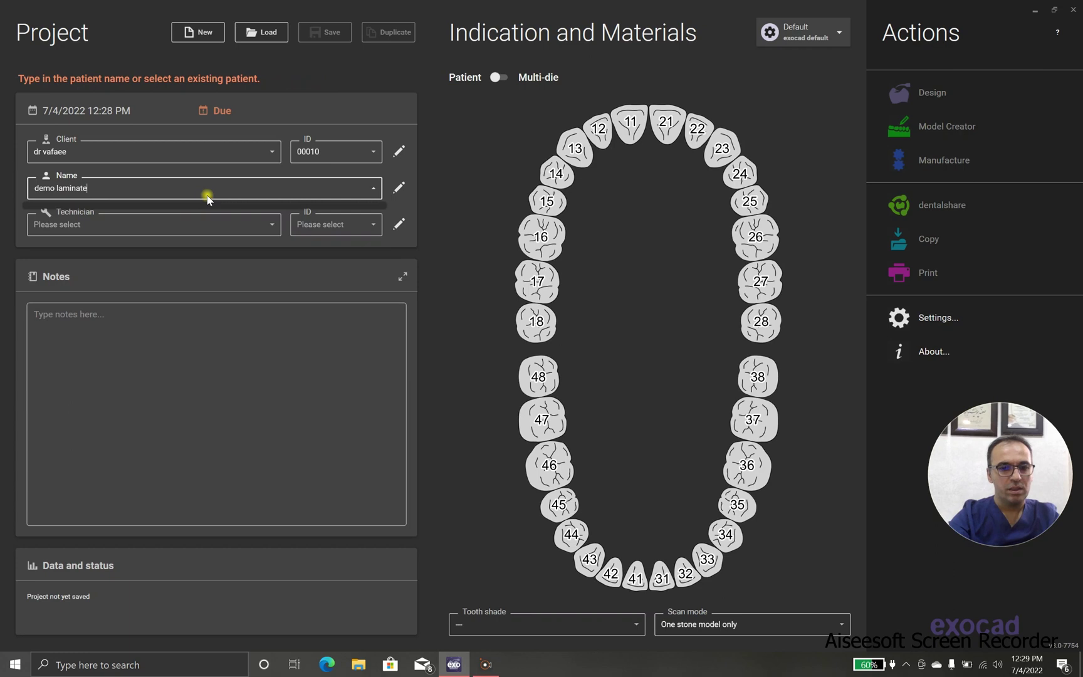
left_click(211, 235)
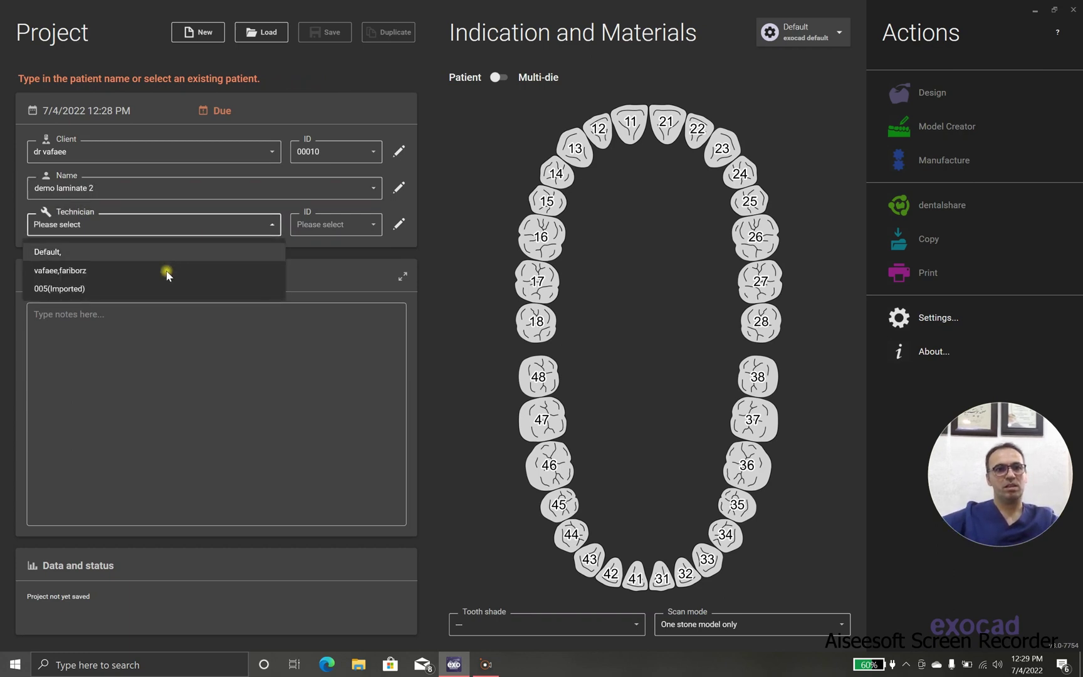
left_click(165, 272)
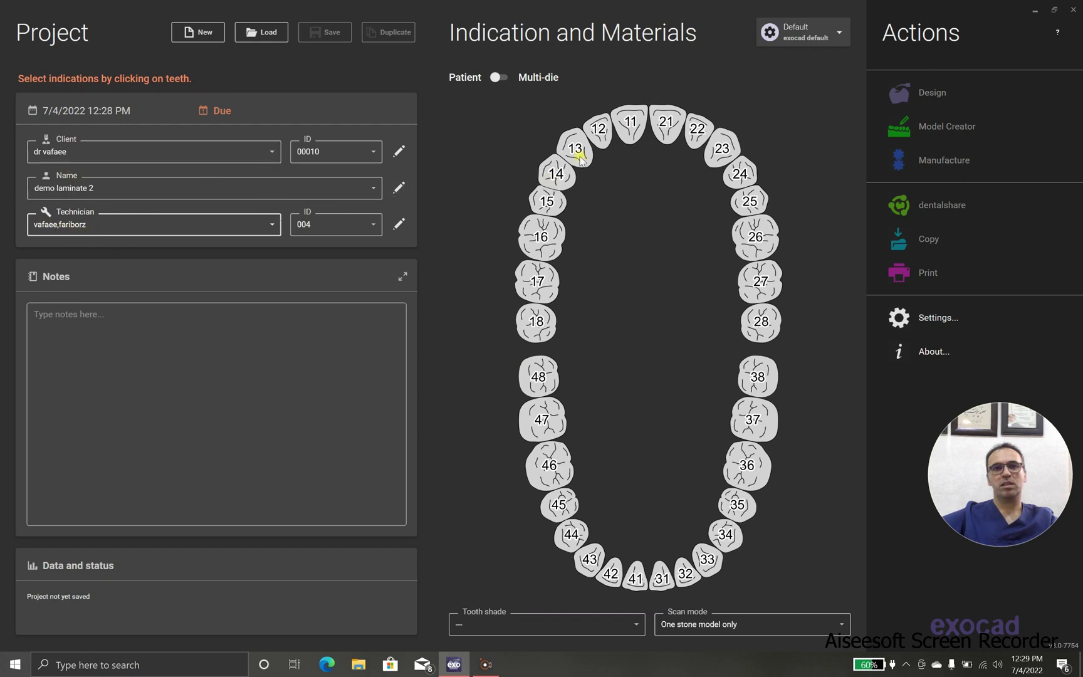
Step: Make tooth 11 a lithium disilicate veneer in shade A3 with minimal thickness reduced to 0.4 mm
left_click(632, 124)
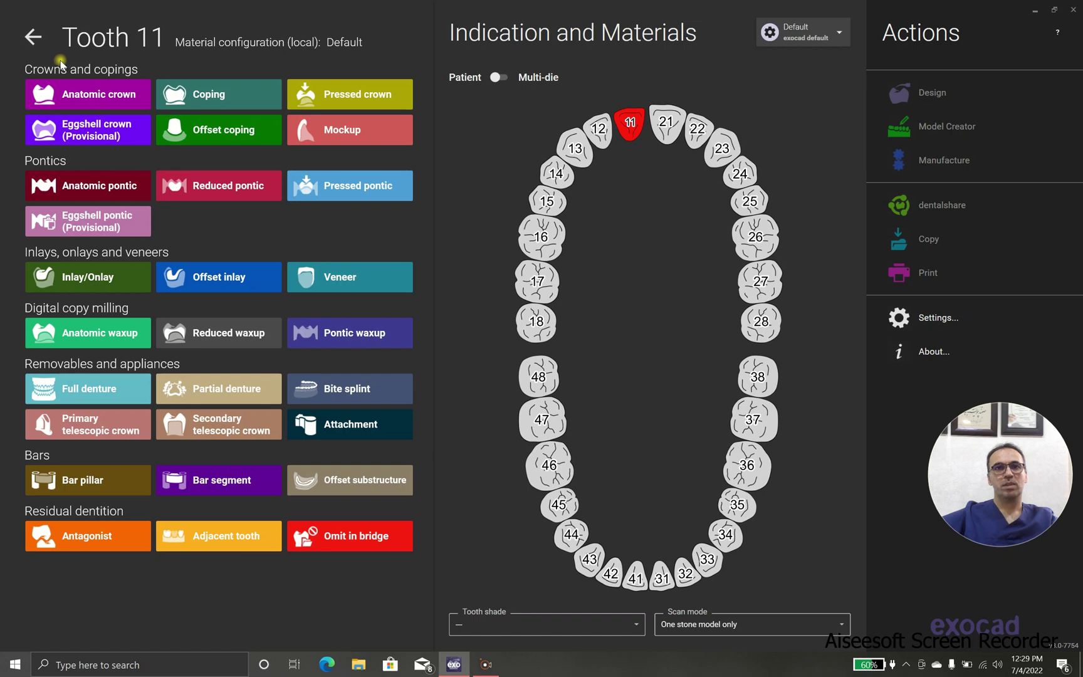
left_click(366, 287)
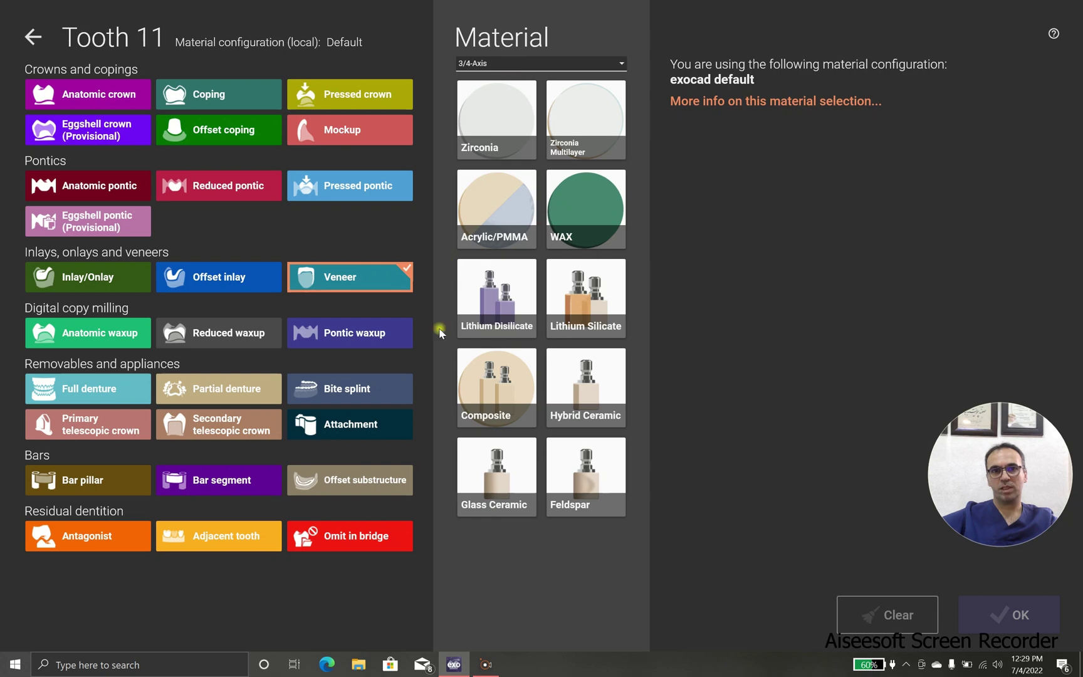
left_click(492, 304)
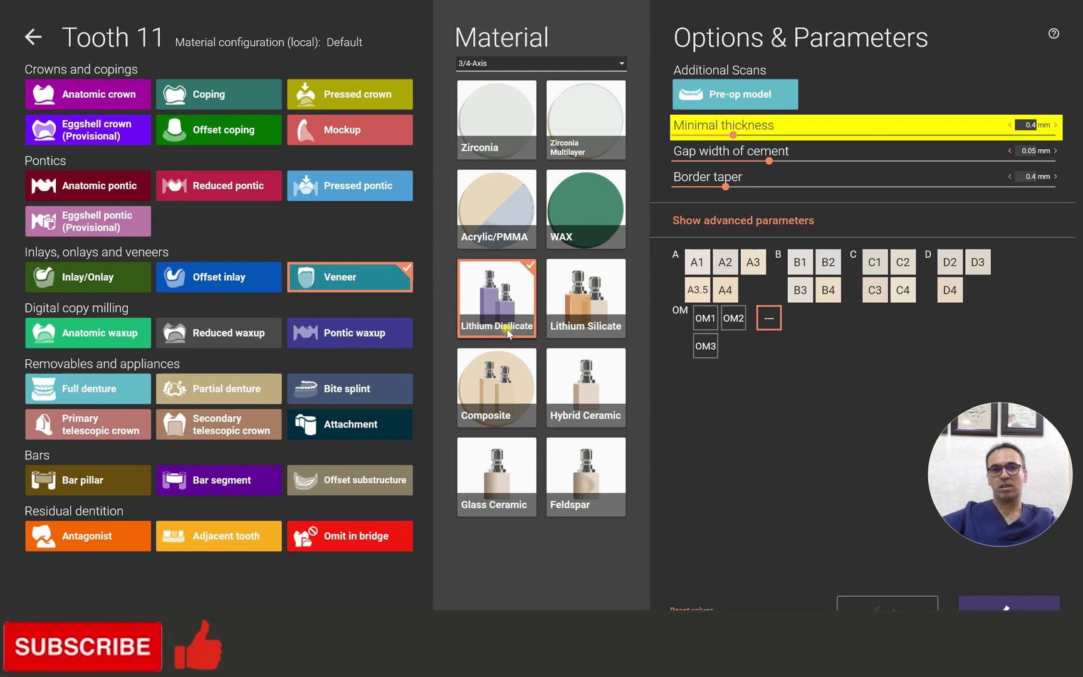
left_click(753, 262)
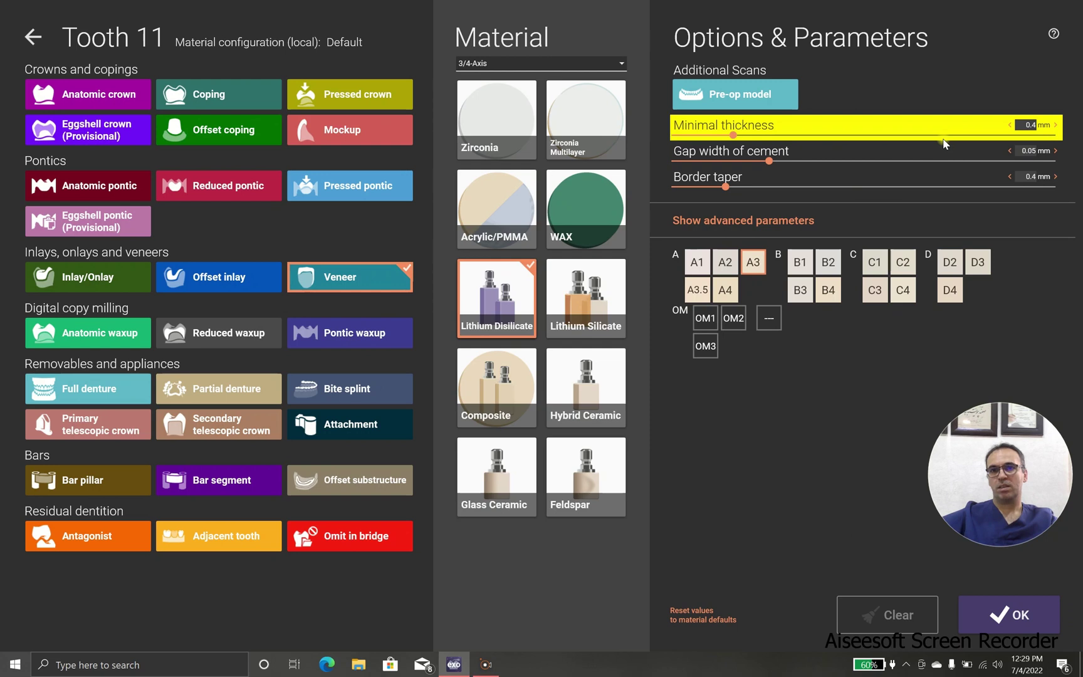
left_click(686, 615)
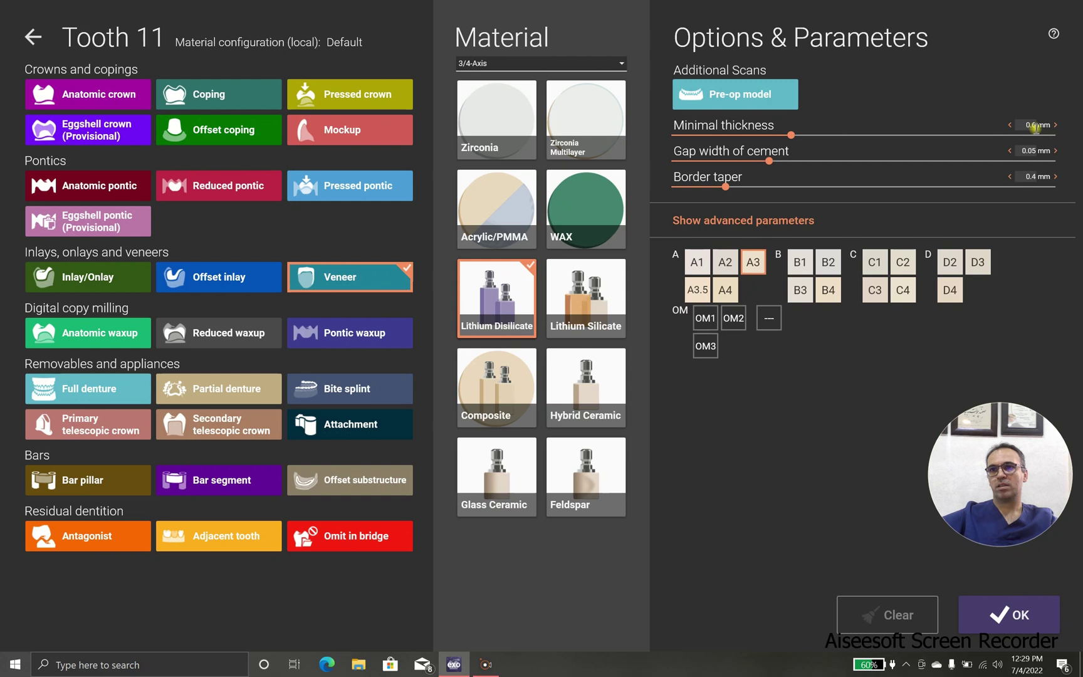
left_click_drag(793, 134, 733, 135)
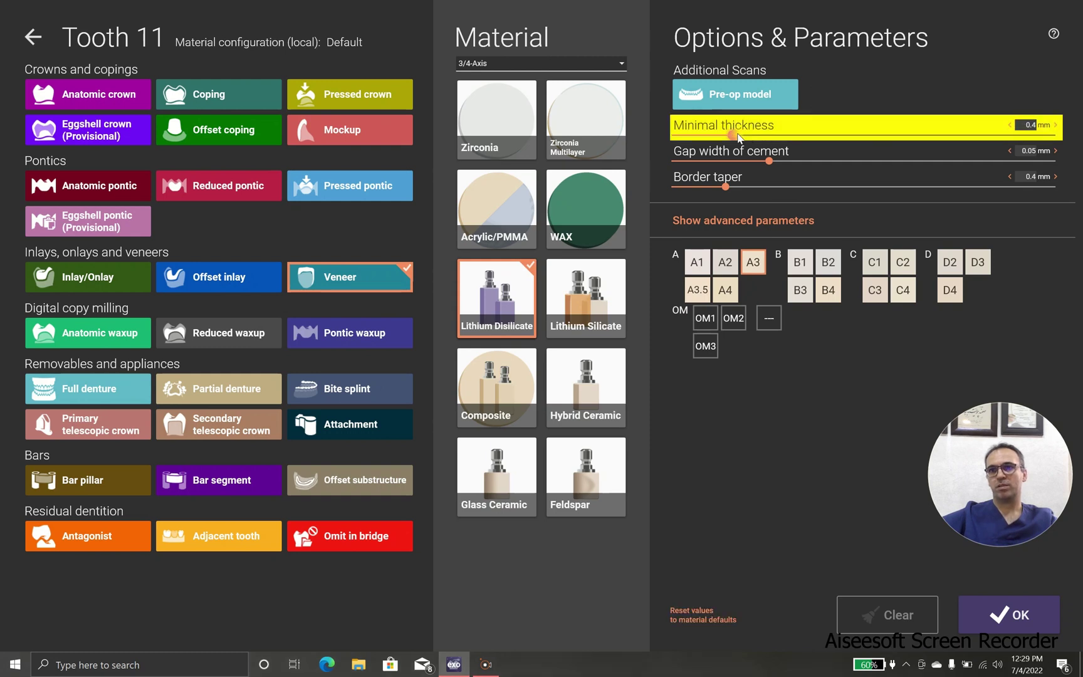
left_click(976, 609)
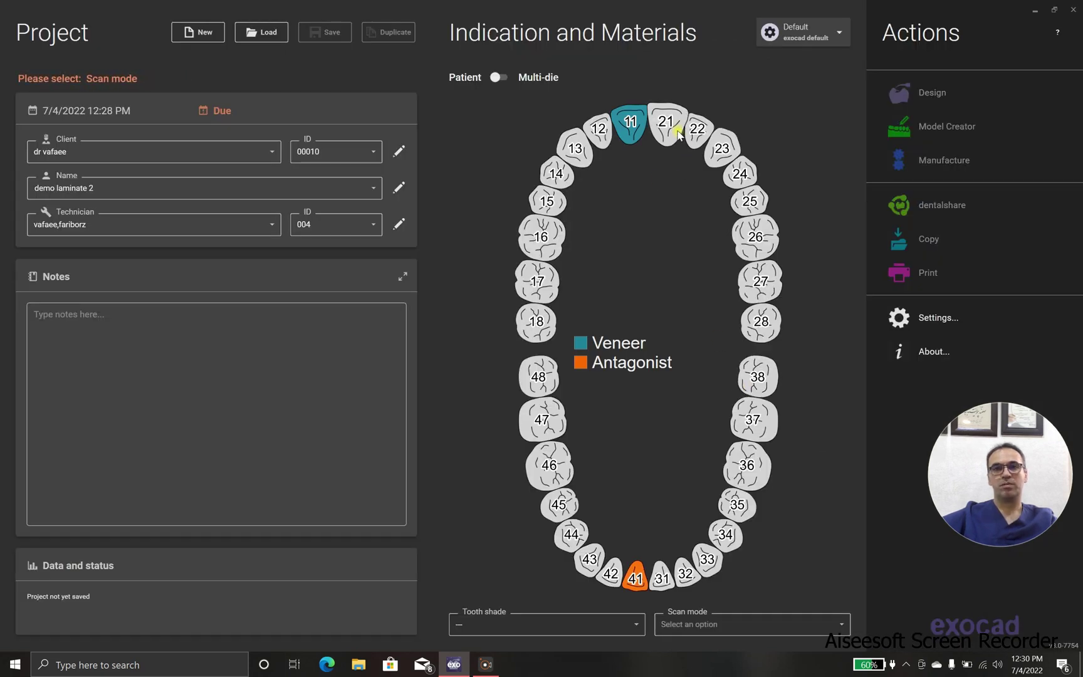
Step: Make tooth 21 a veneer and set scan mode to two stone models in articulator Artex CR
left_click(675, 130)
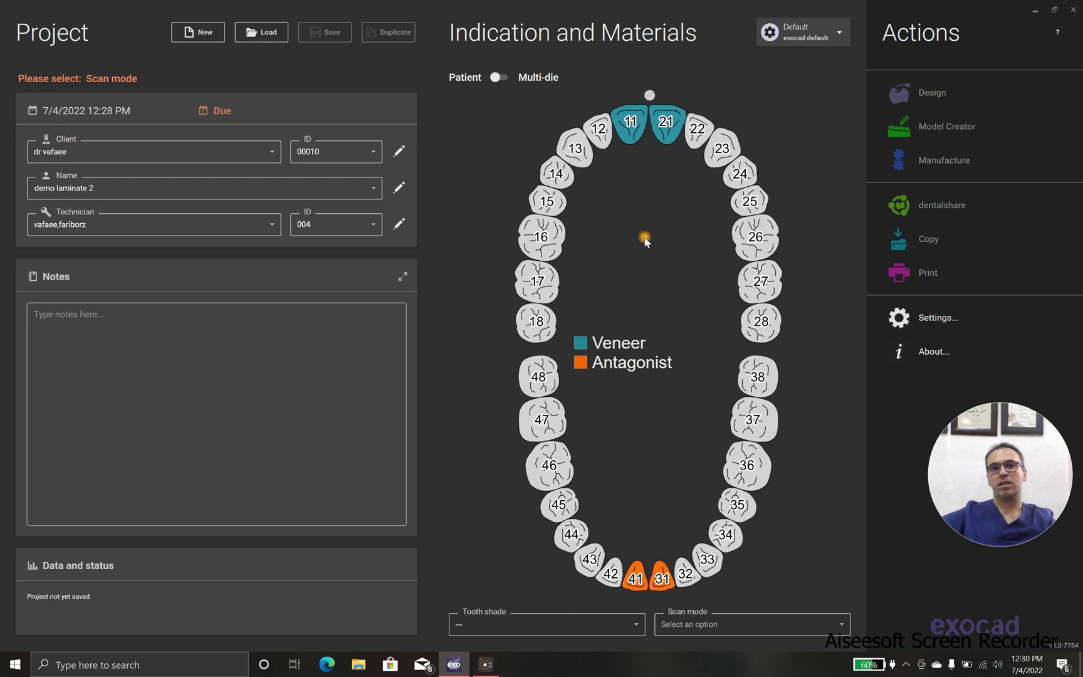
left_click(705, 626)
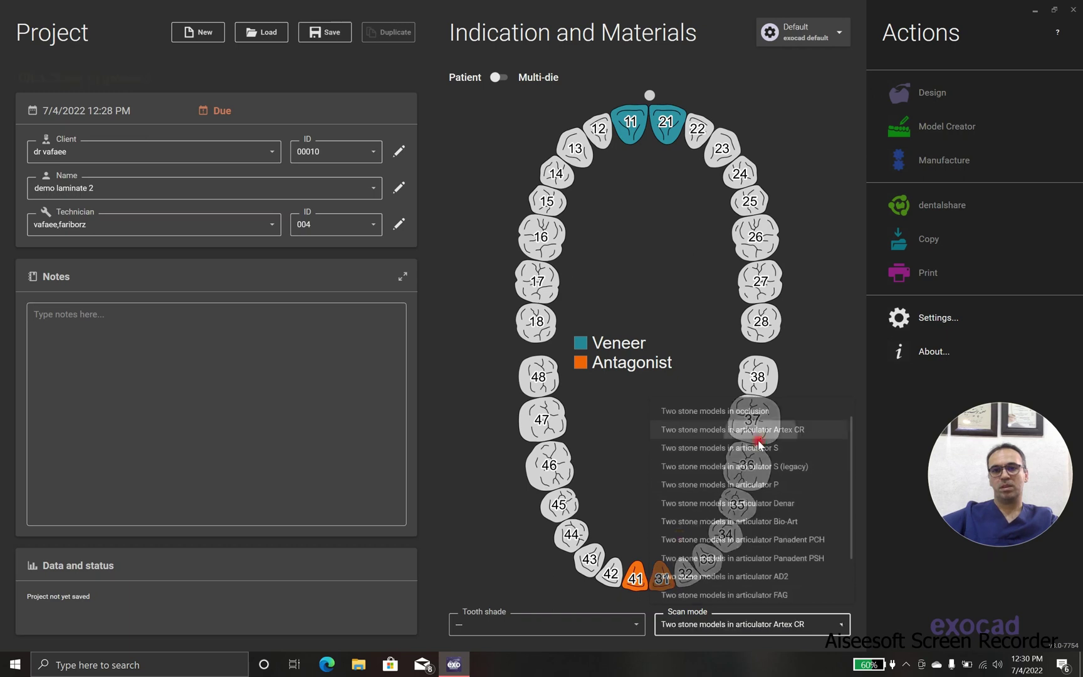
left_click(760, 430)
Step: Set the overall tooth shade to A3 and save the project
left_click(581, 624)
scroll(538, 441, "up", 2)
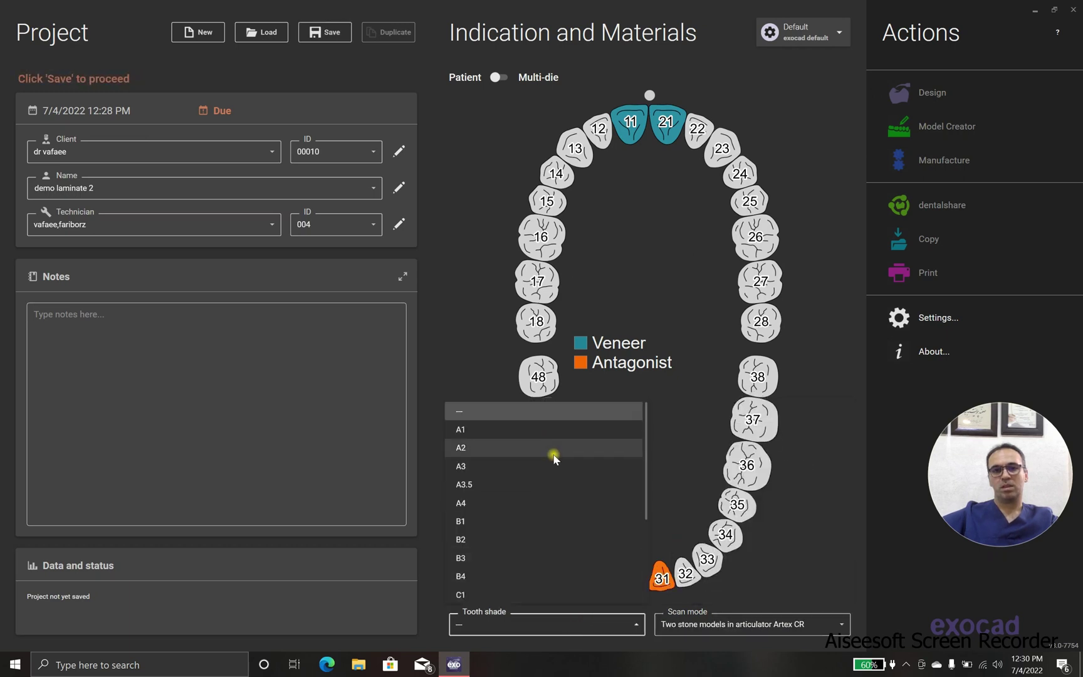
left_click(548, 474)
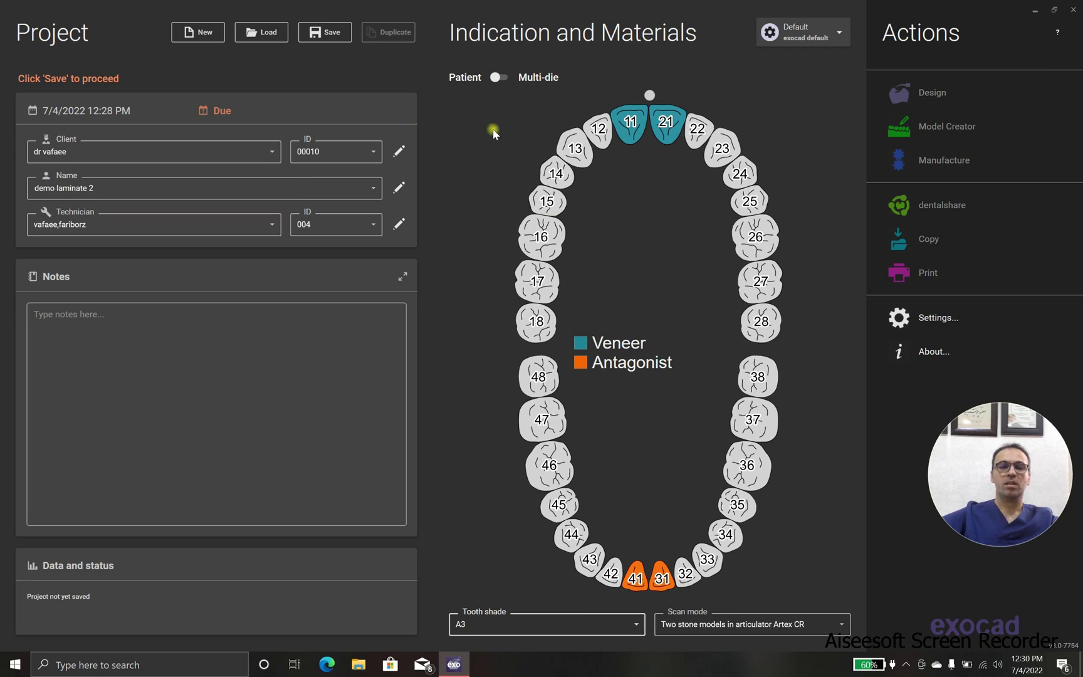
left_click(321, 33)
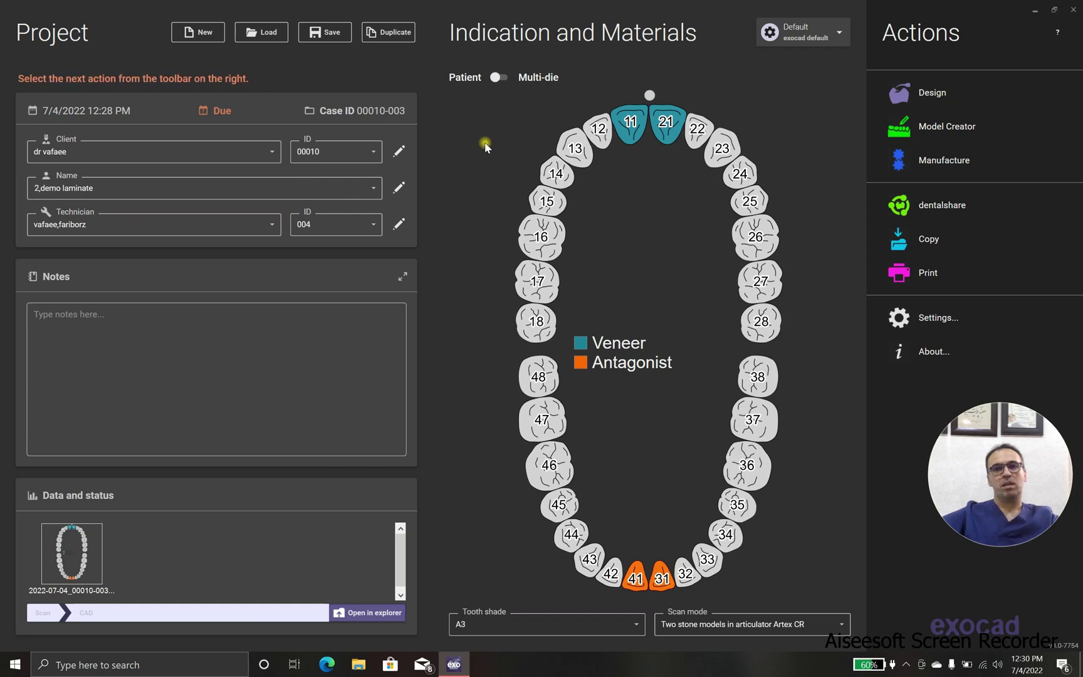
Step: Start Design and load UpperJawScan from OneDrive > exocad learning > demo laminate, skipping the antagonist
left_click(941, 90)
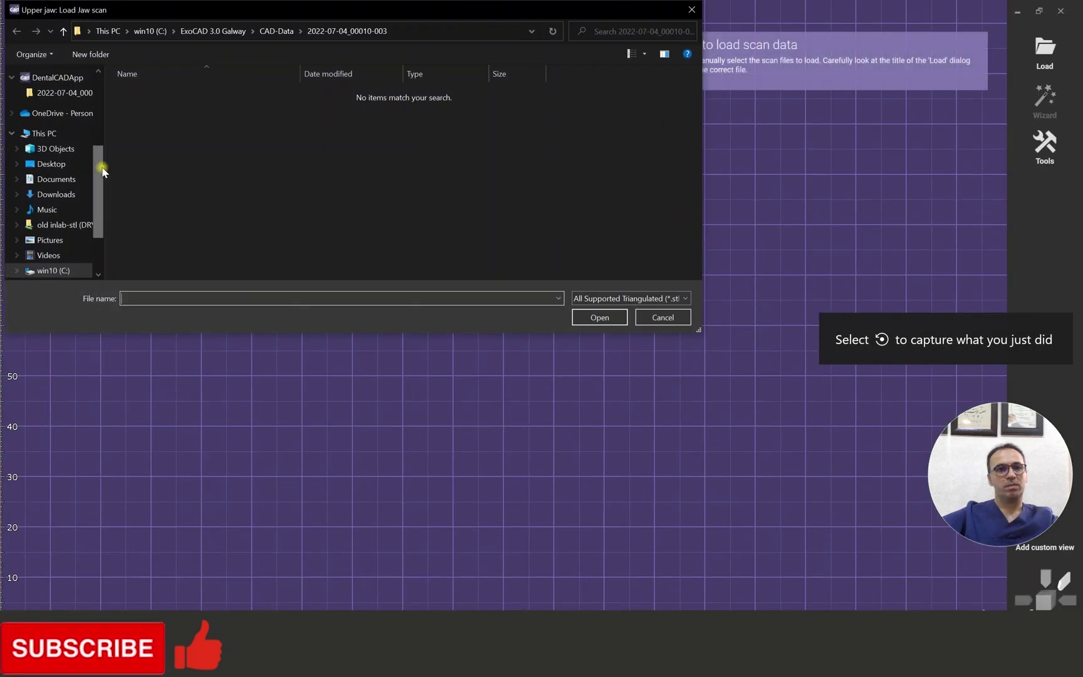
left_click_drag(99, 170, 96, 151)
left_click(63, 143)
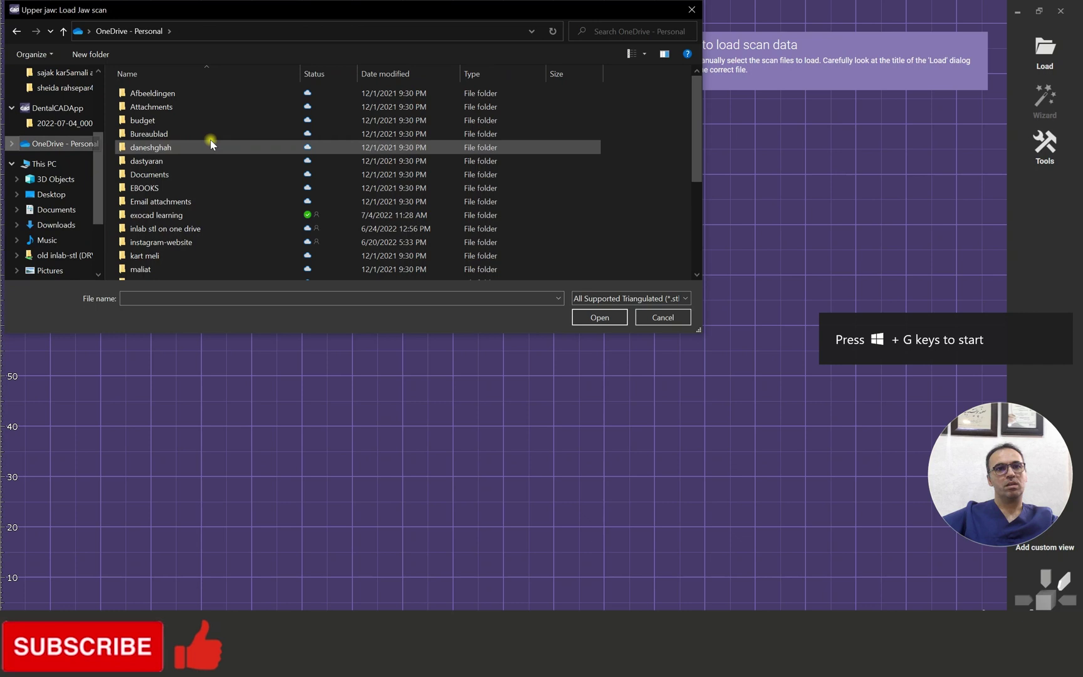
left_click(208, 215)
double_click(208, 214)
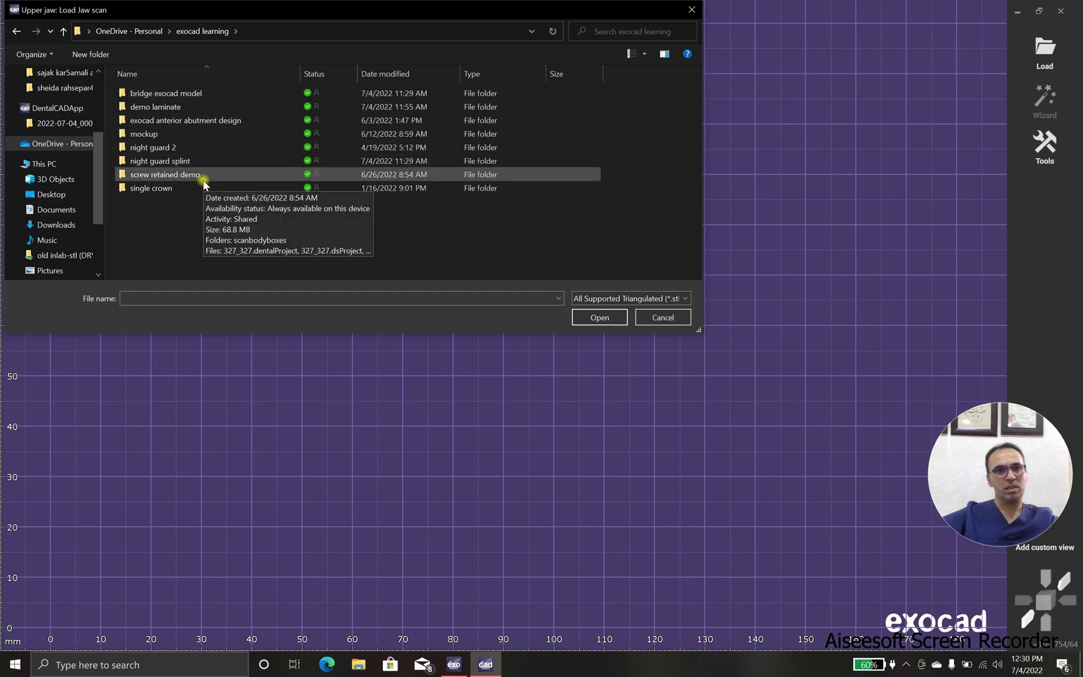
double_click(208, 108)
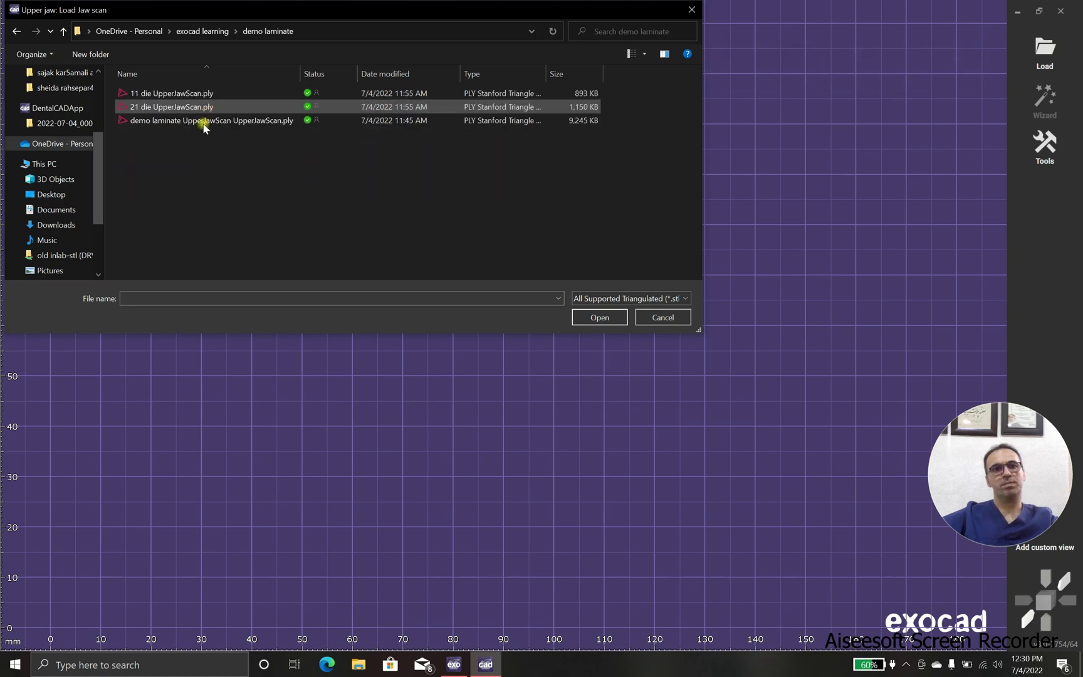
double_click(203, 121)
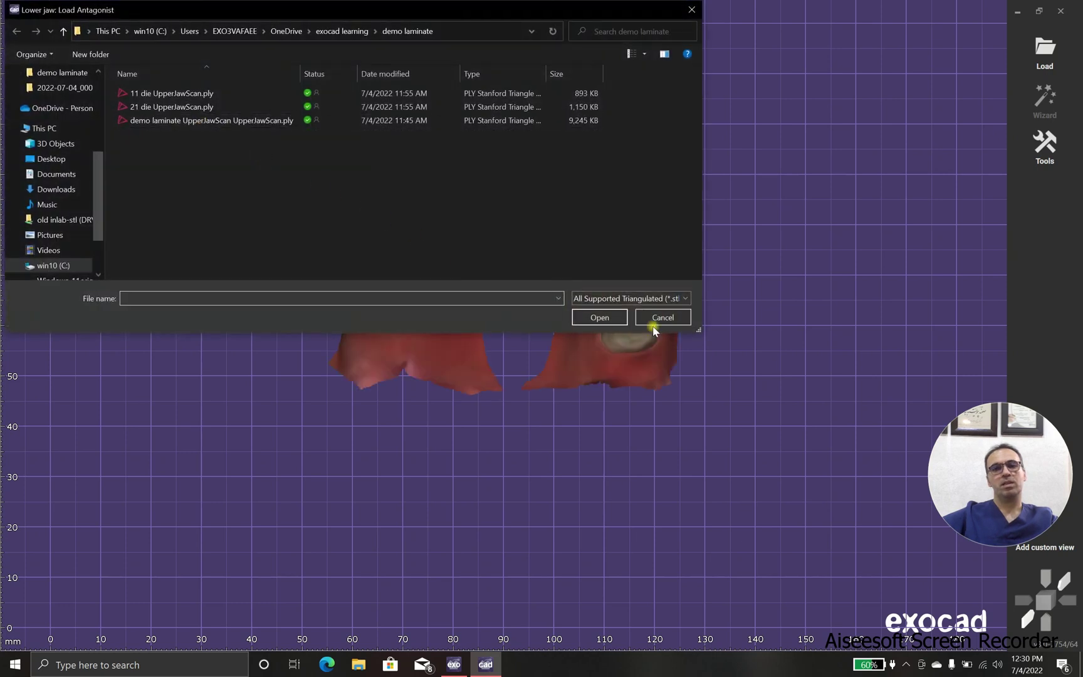
left_click(663, 318)
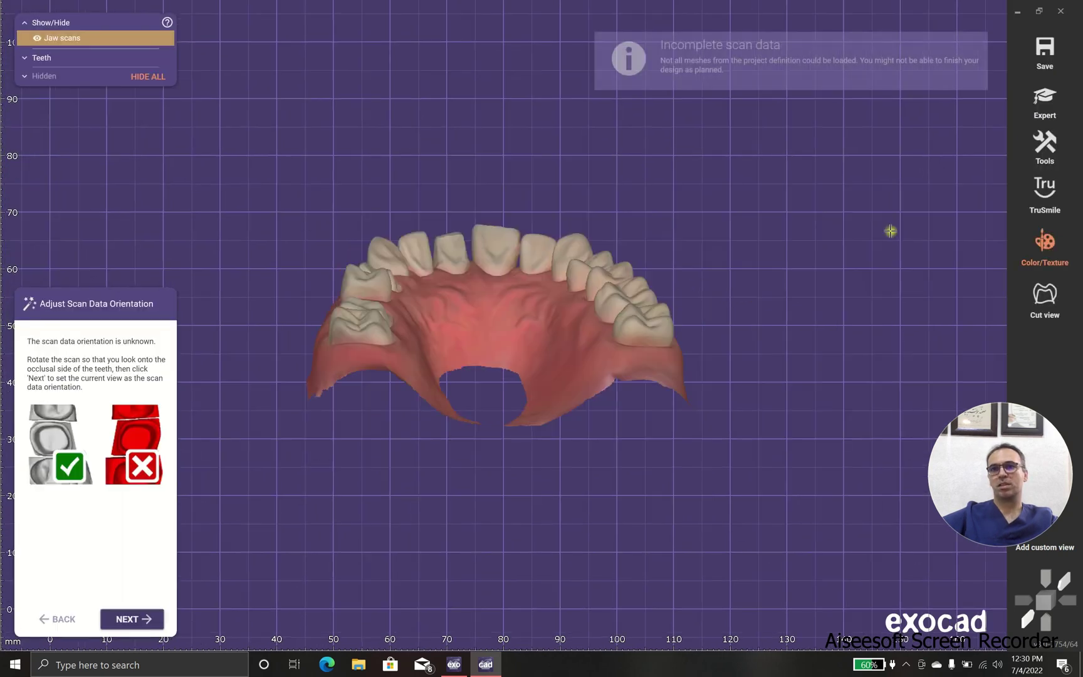
Step: Rotate the upper jaw scan to the occlusal view, accept that orientation, and switch to Expert mode
left_click(1046, 146)
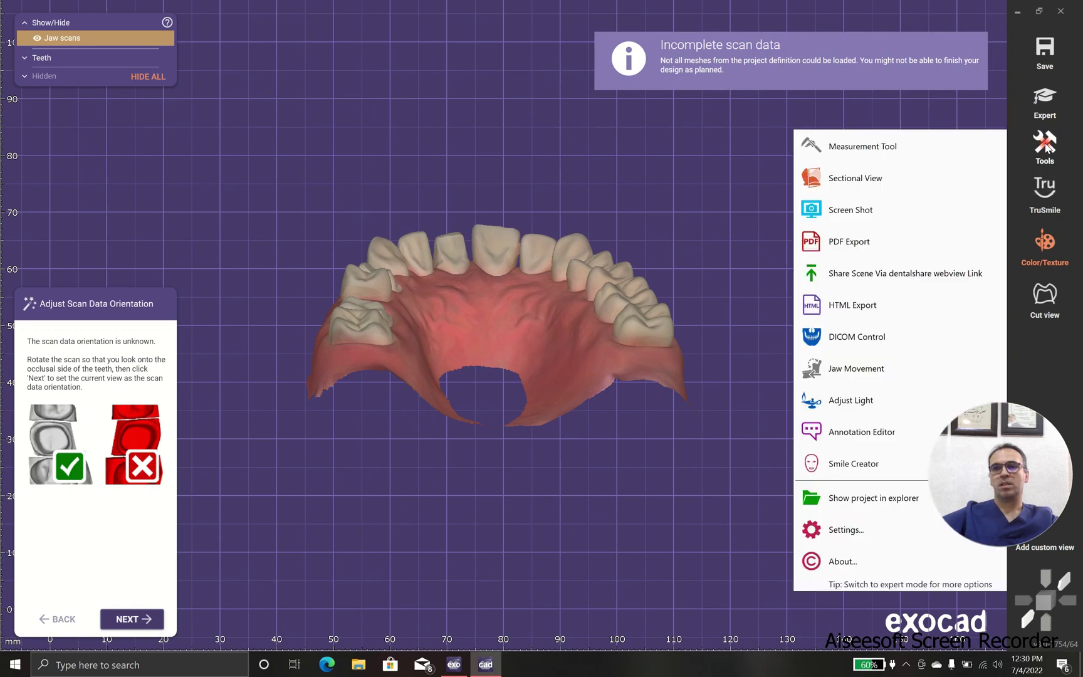
right_click(598, 310)
right_click_drag(598, 309, 507, 294)
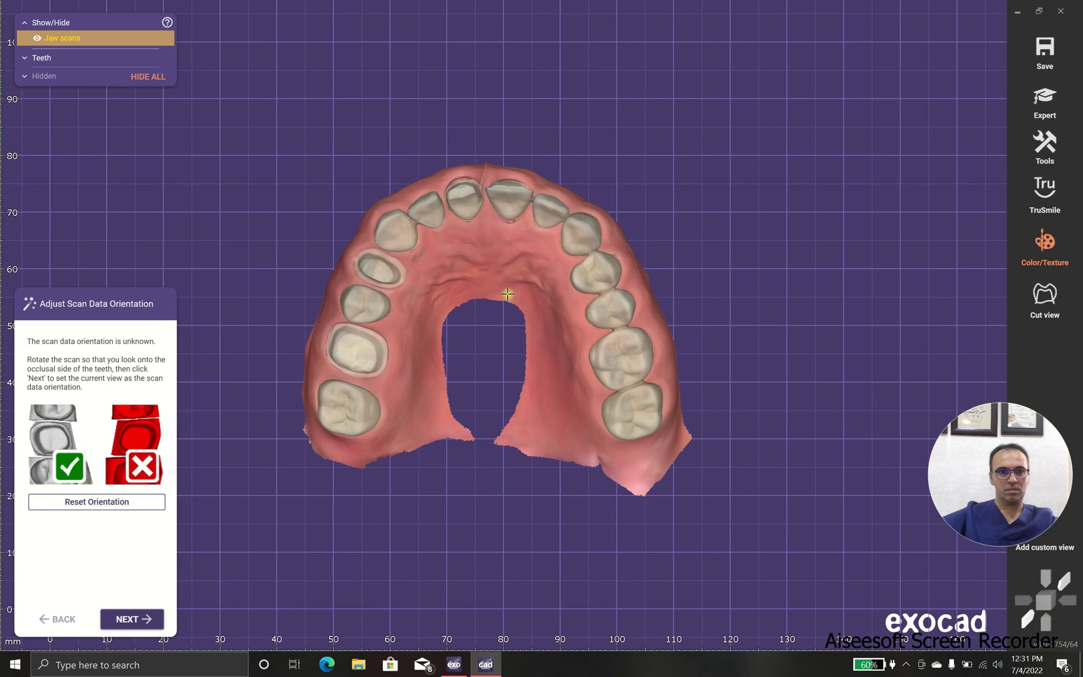
right_click_drag(505, 294, 505, 295)
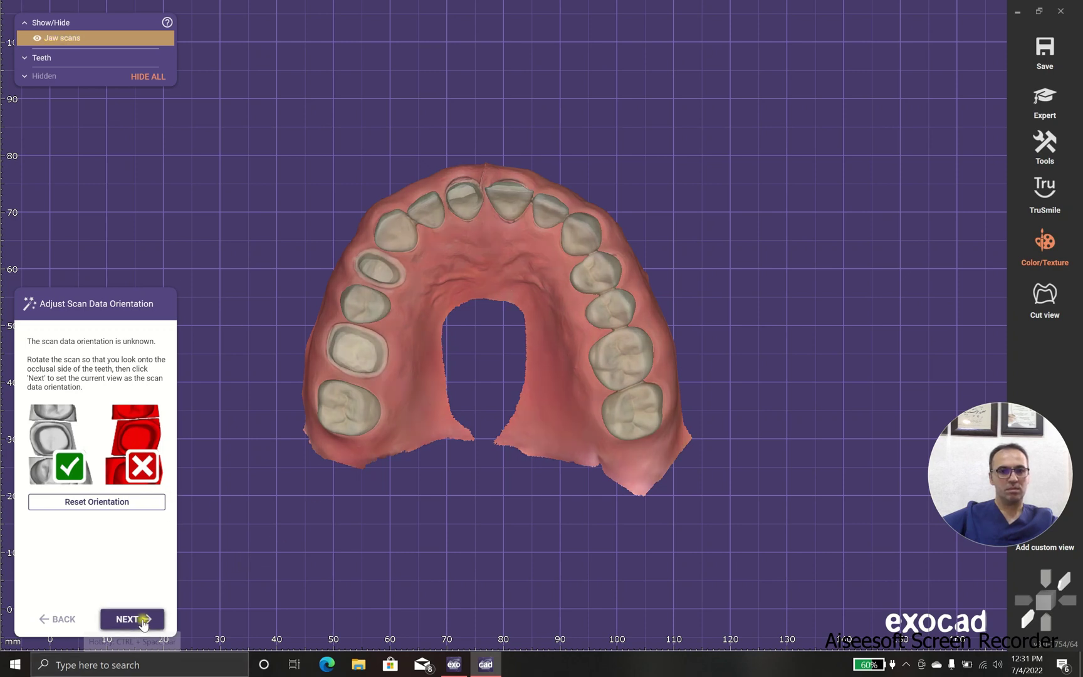
right_click_drag(264, 495, 347, 390)
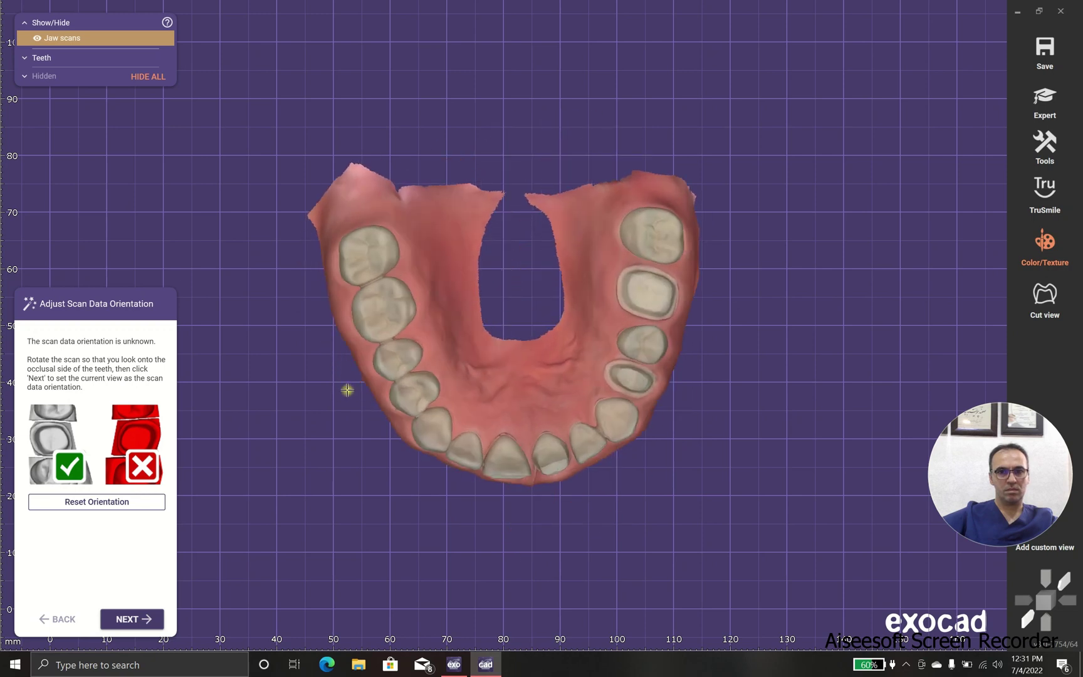
left_click(137, 619)
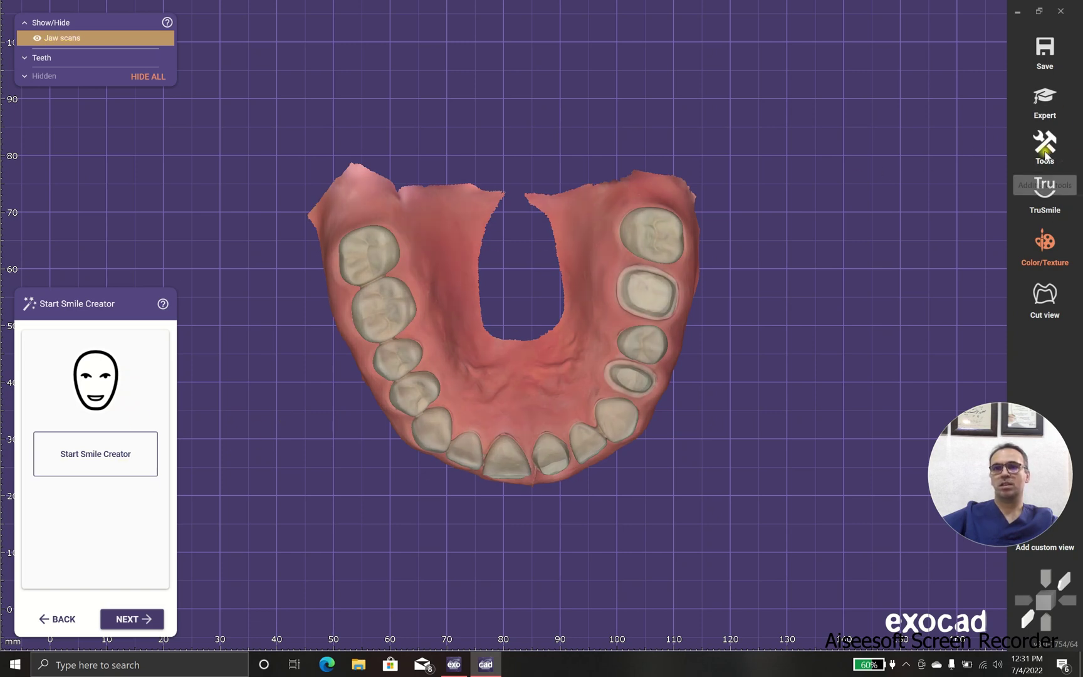
left_click(1044, 99)
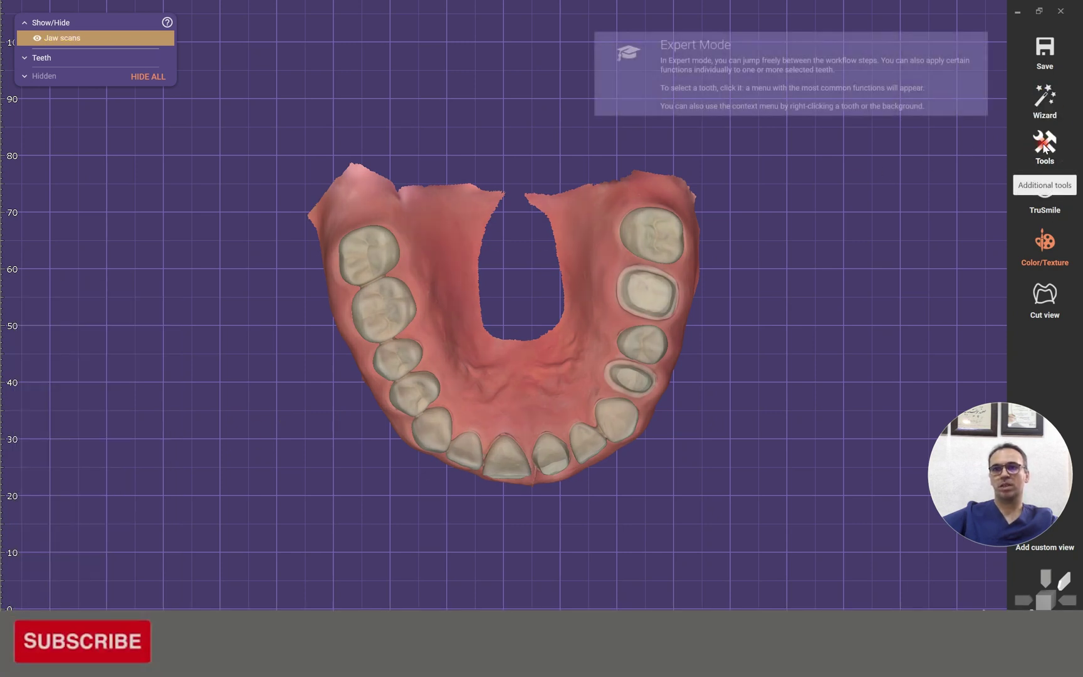
left_click(1041, 147)
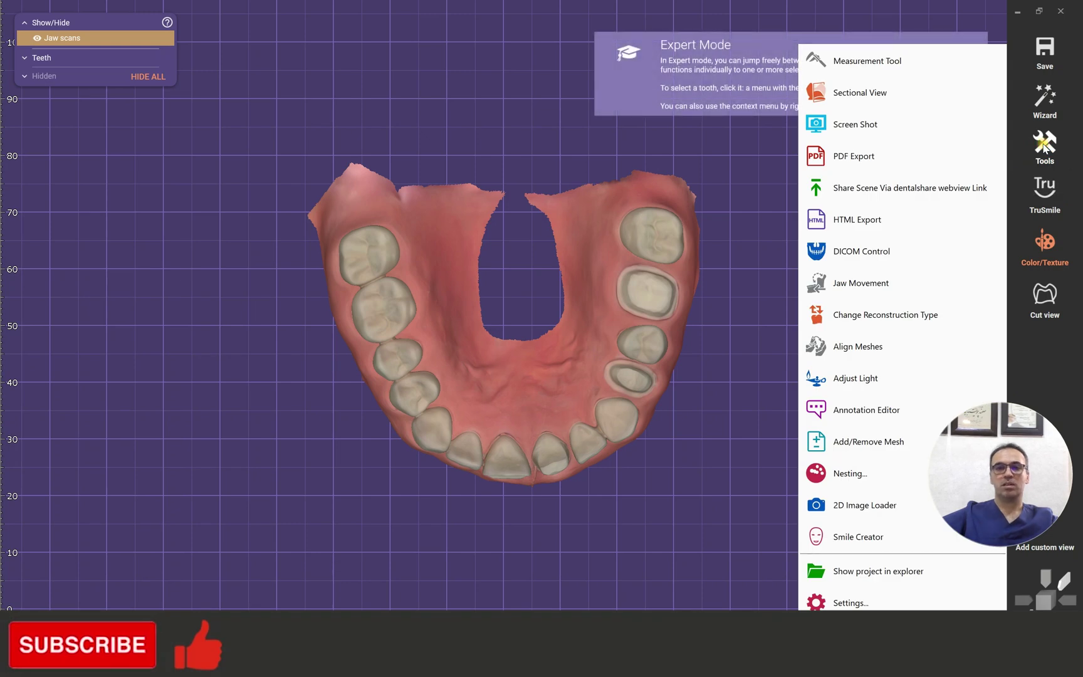
Step: Add the tooth 11 and 21 die .ply files as an Extra multi-die scan, keeping them as individual parts
left_click(844, 443)
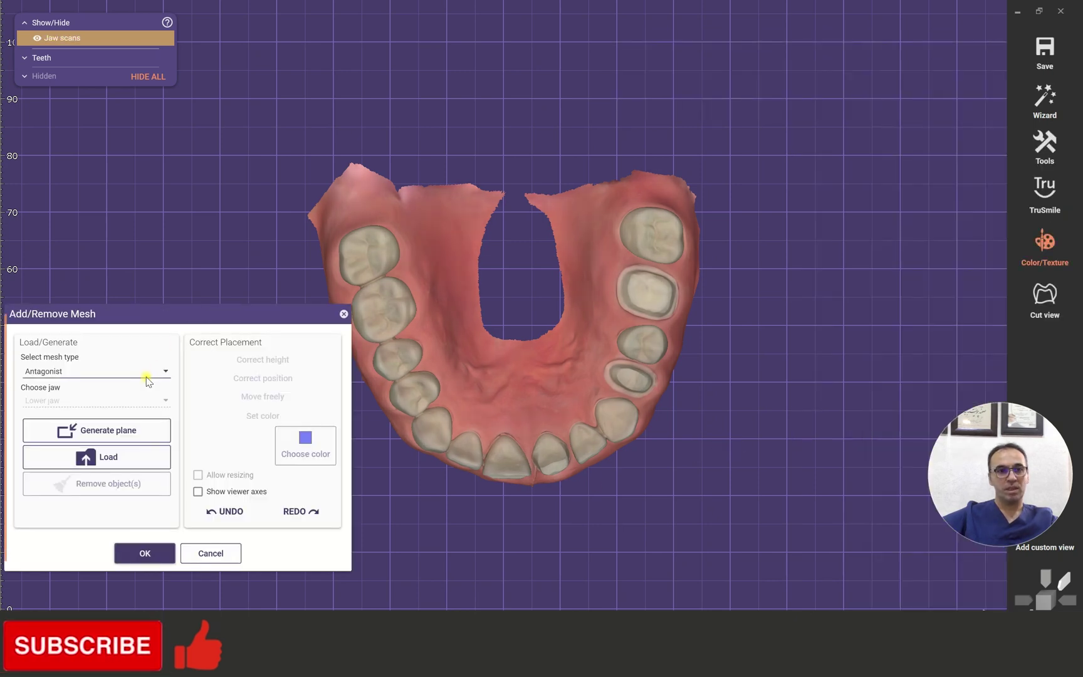
left_click(146, 373)
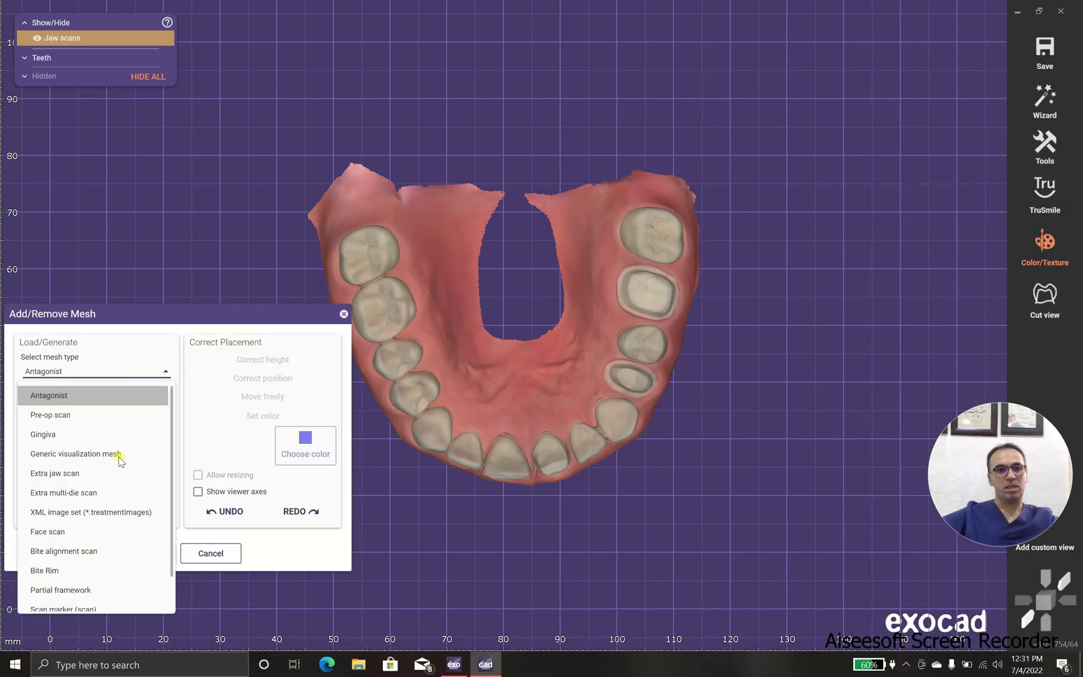
left_click(112, 493)
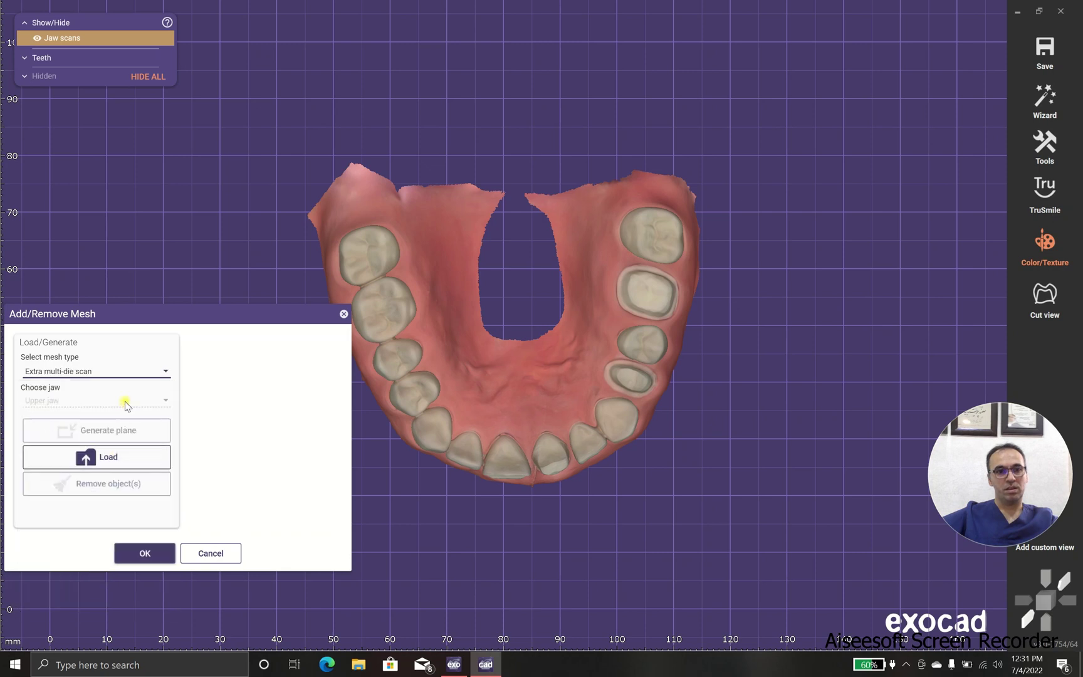
left_click(123, 461)
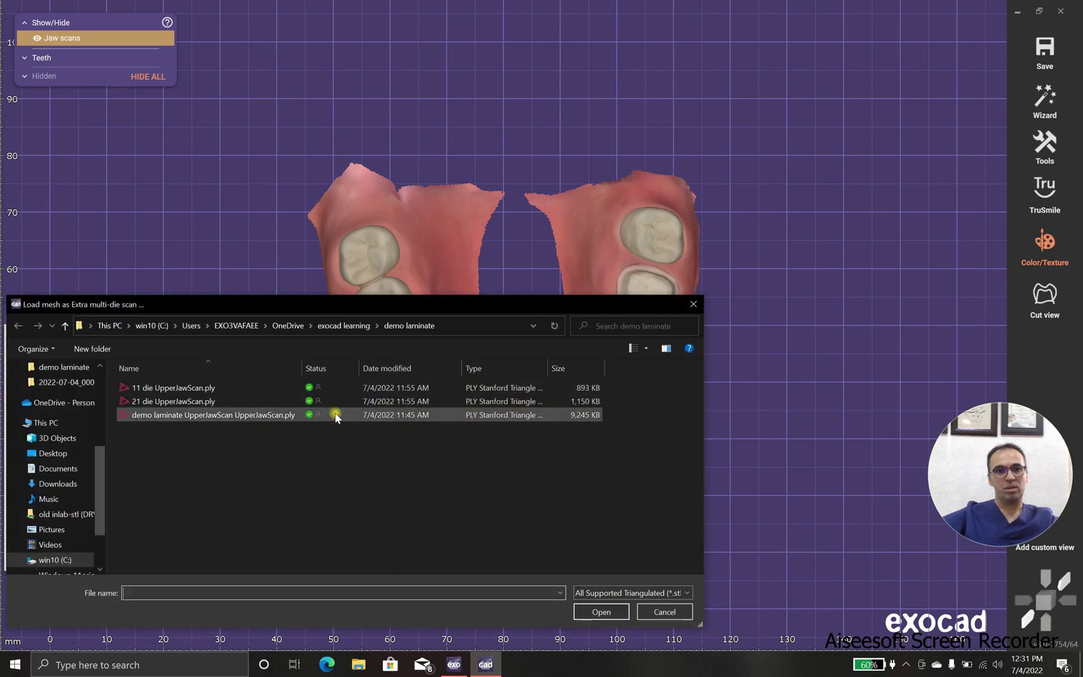
left_click_drag(120, 391, 135, 406)
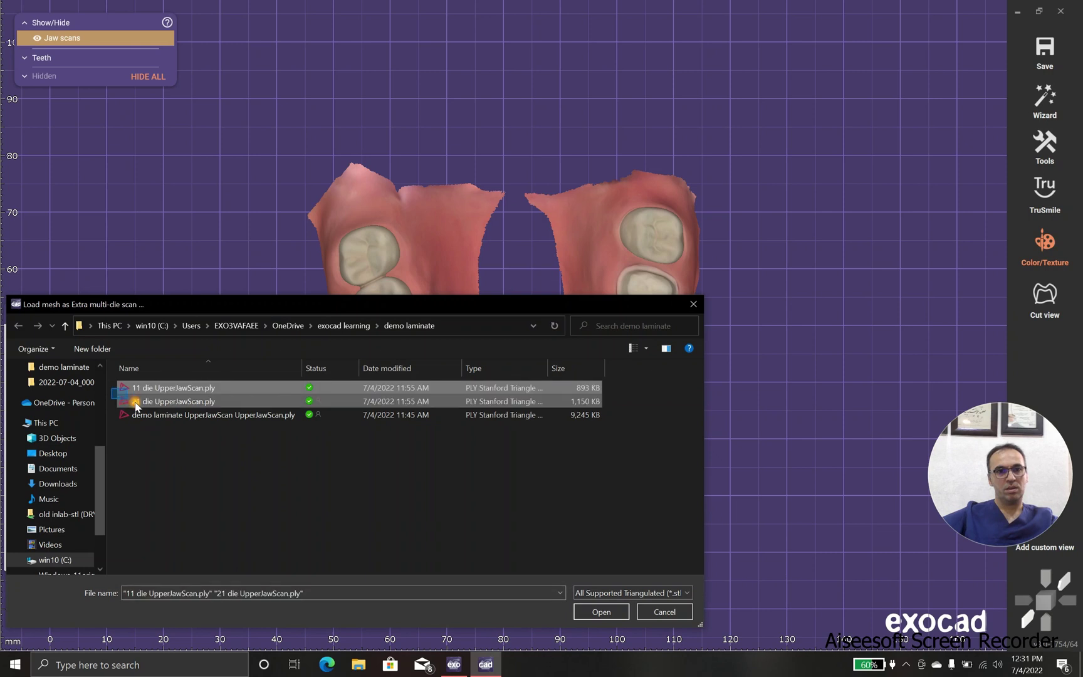
left_click(582, 614)
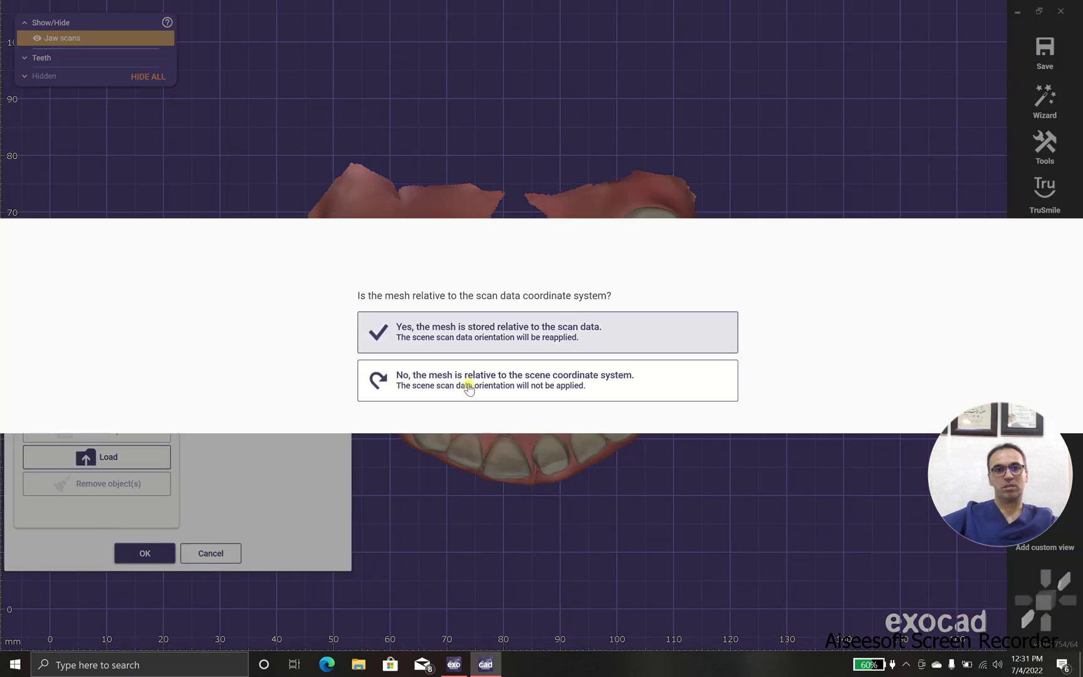
left_click(466, 383)
left_click(467, 378)
left_click(145, 553)
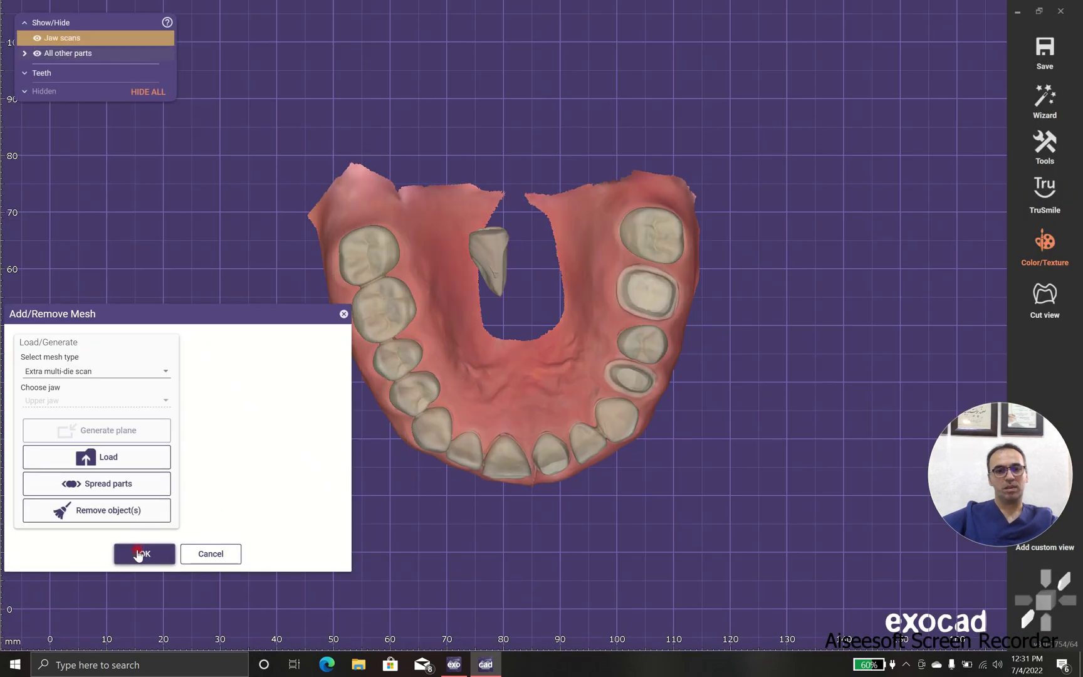
right_click_drag(542, 585, 847, 293)
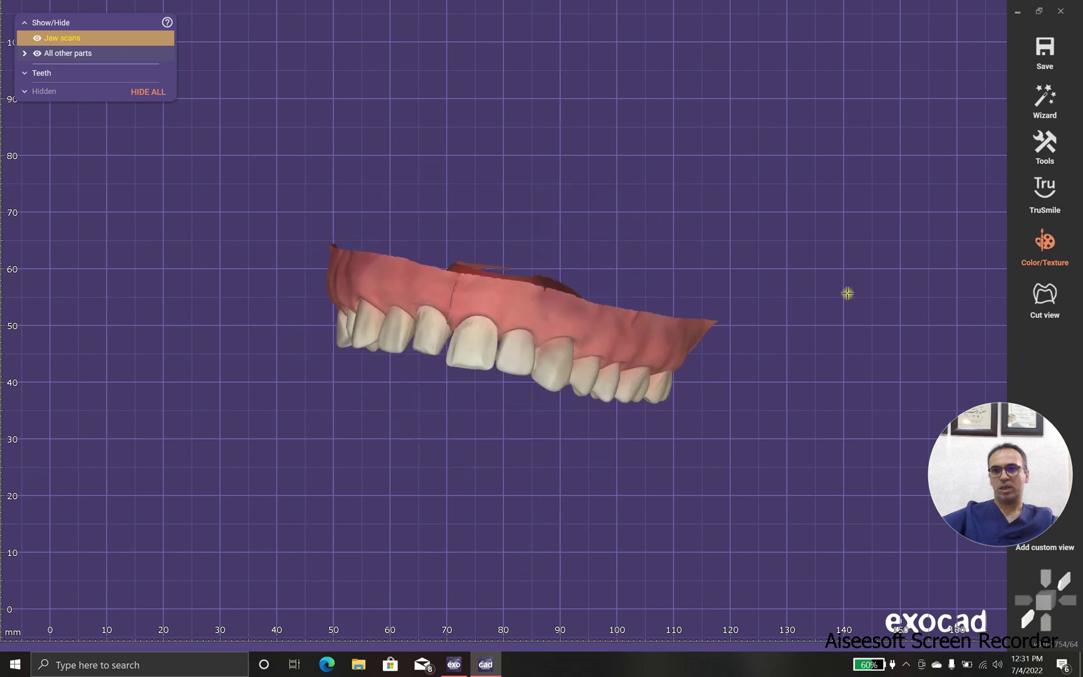
Step: Turn off texture colouring and tilt the jaw to a frontal view of the upper arch
left_click(1045, 242)
scroll(426, 308, "up", 3)
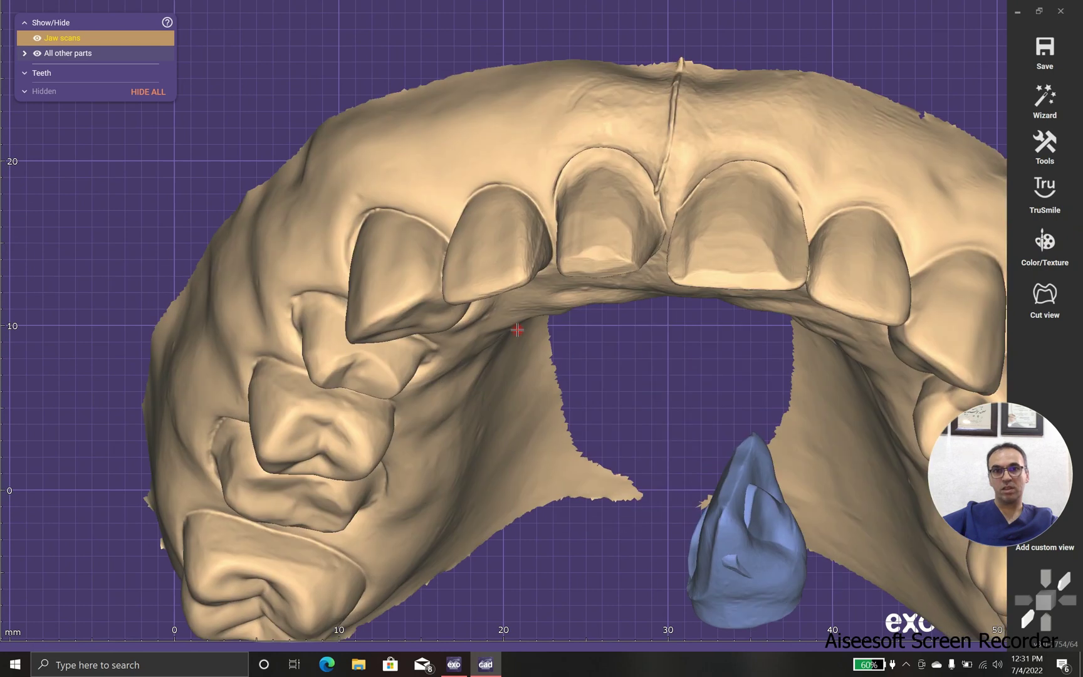
mouse_move(517, 330)
right_mouse_down()
mouse_move(623, 394)
mouse_move(645, 234)
right_mouse_up()
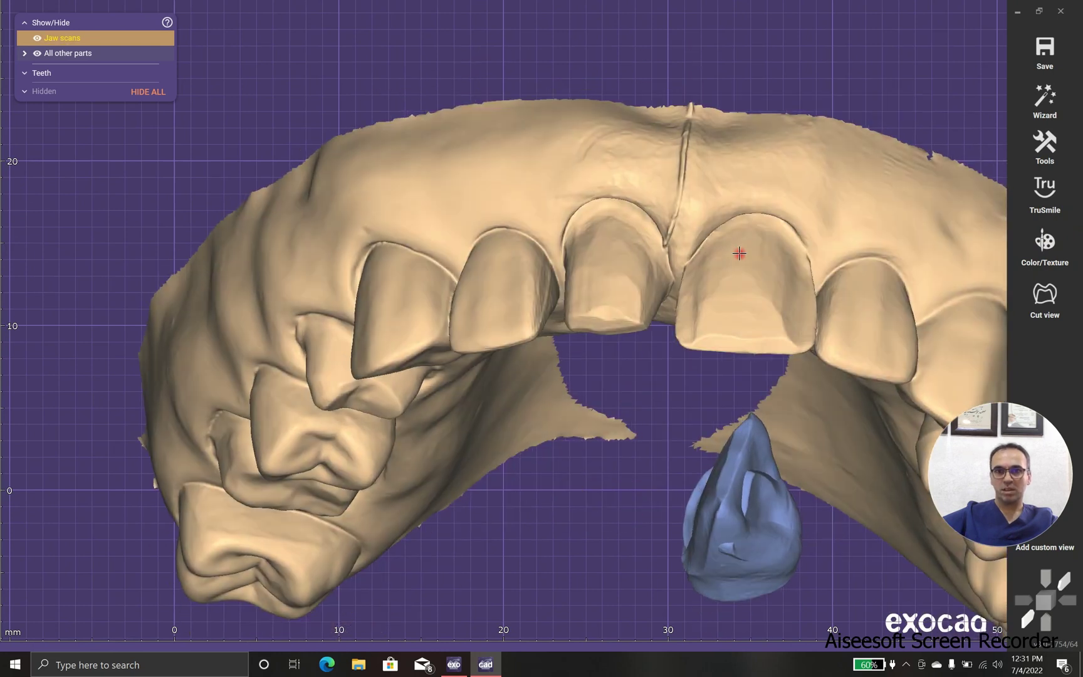
right_click_drag(739, 253, 706, 162)
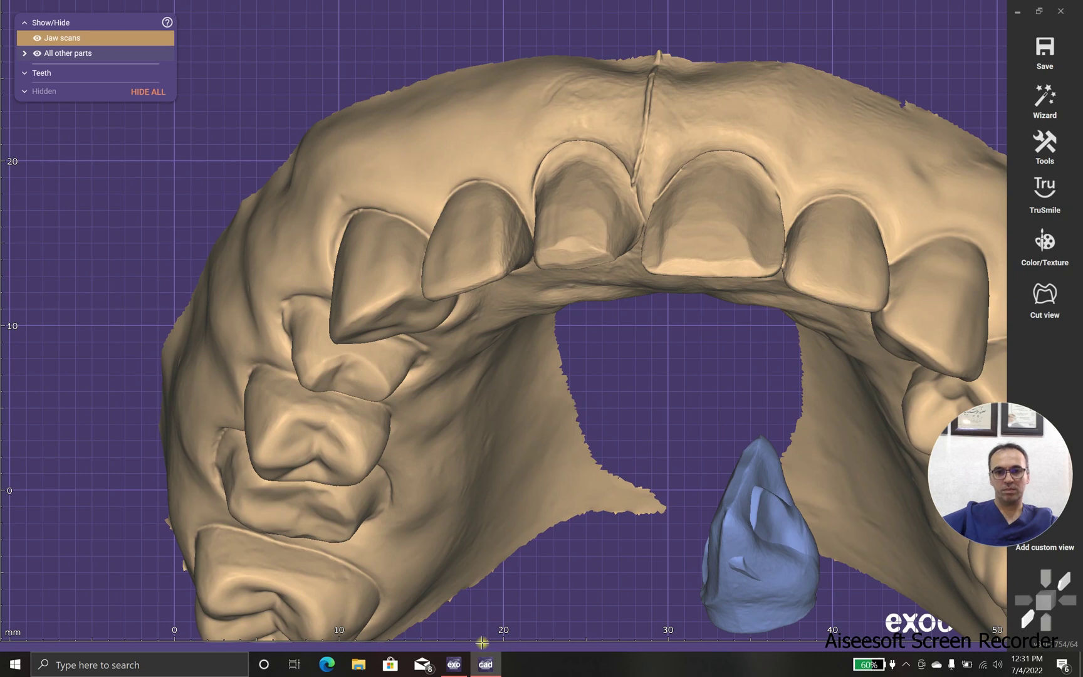
Step: Align the first die onto the jaw scan with a matching point and accept it
mouse_move(420, 619)
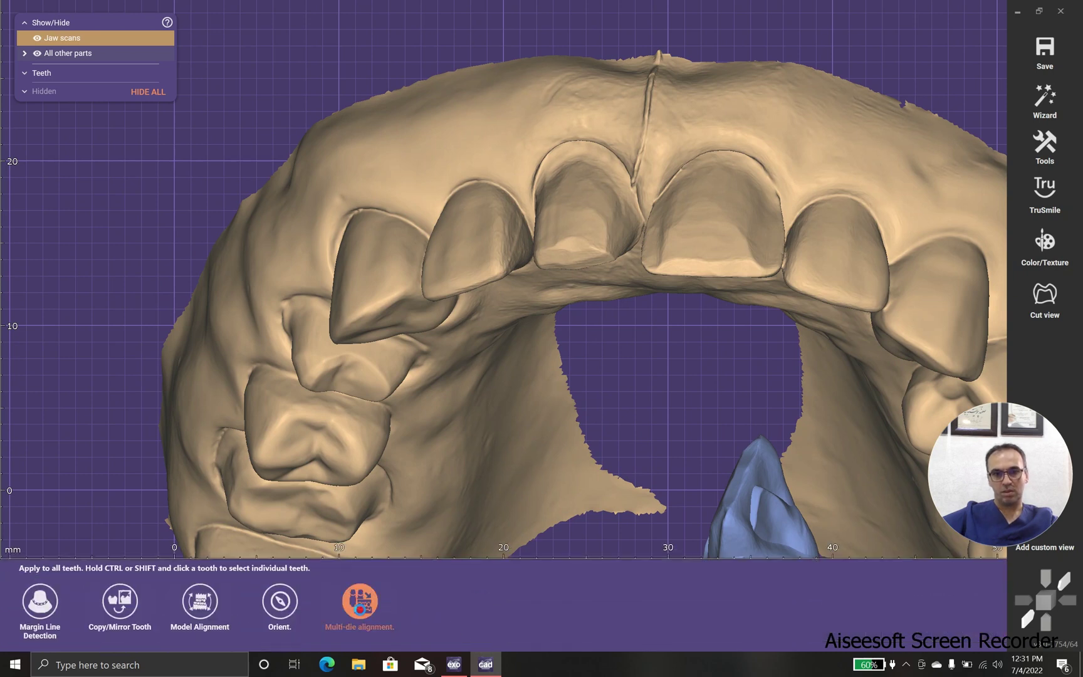
left_click(359, 608)
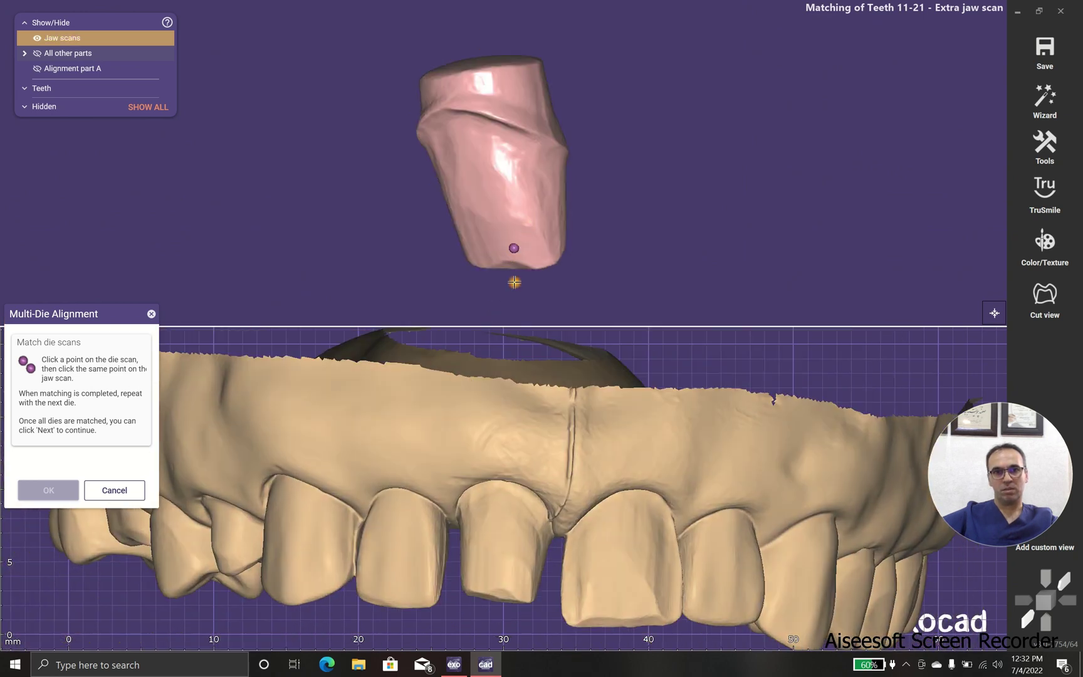
left_click(505, 583)
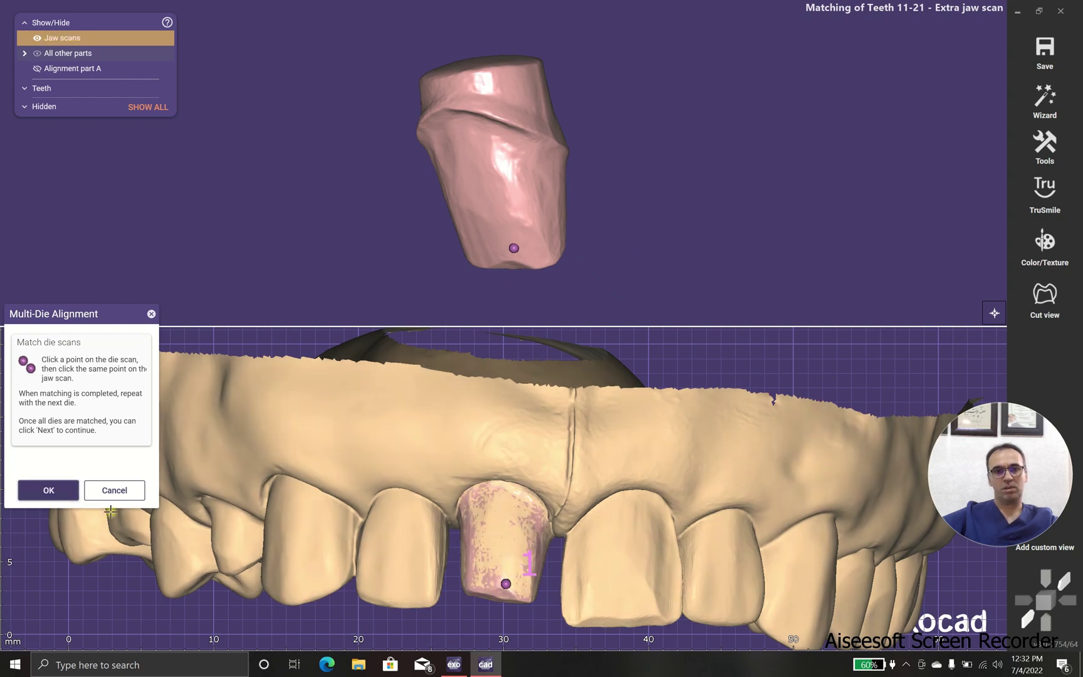
left_click(72, 489)
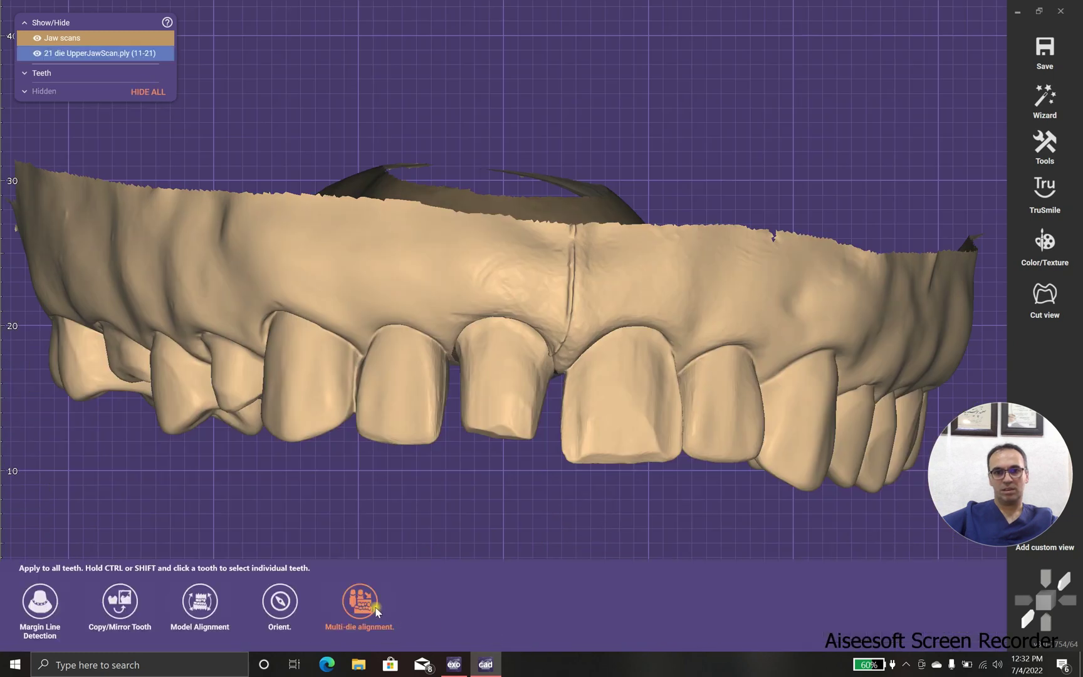
Step: Align the second die by placing matching points on its edge and on jaw tooth 21, then accept
left_click(367, 594)
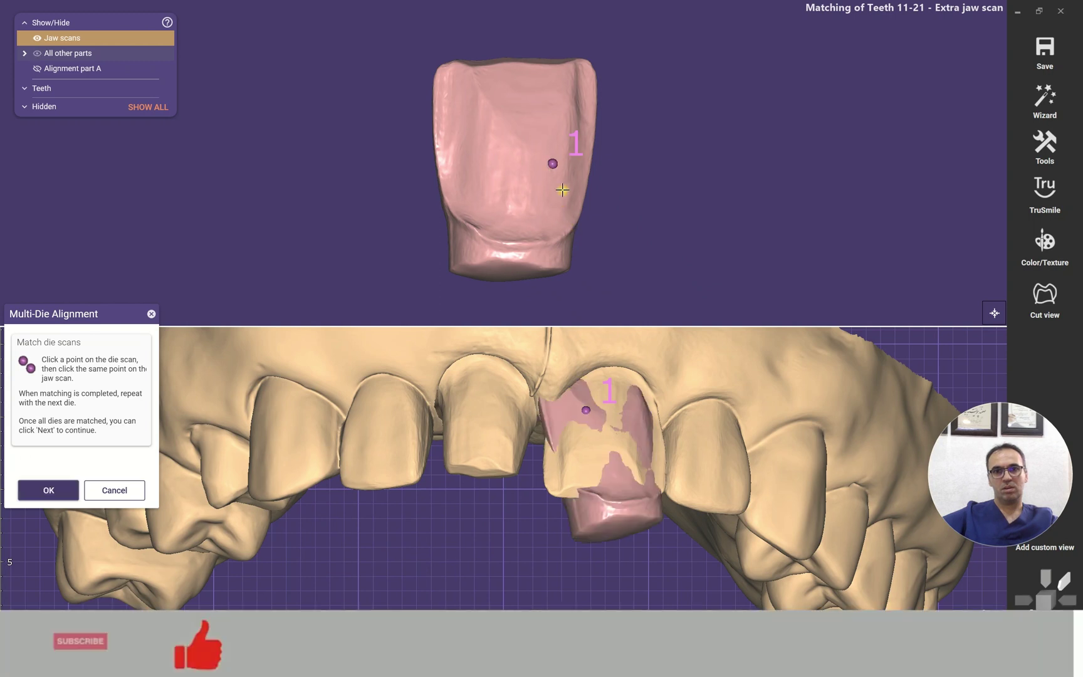
left_click(559, 155)
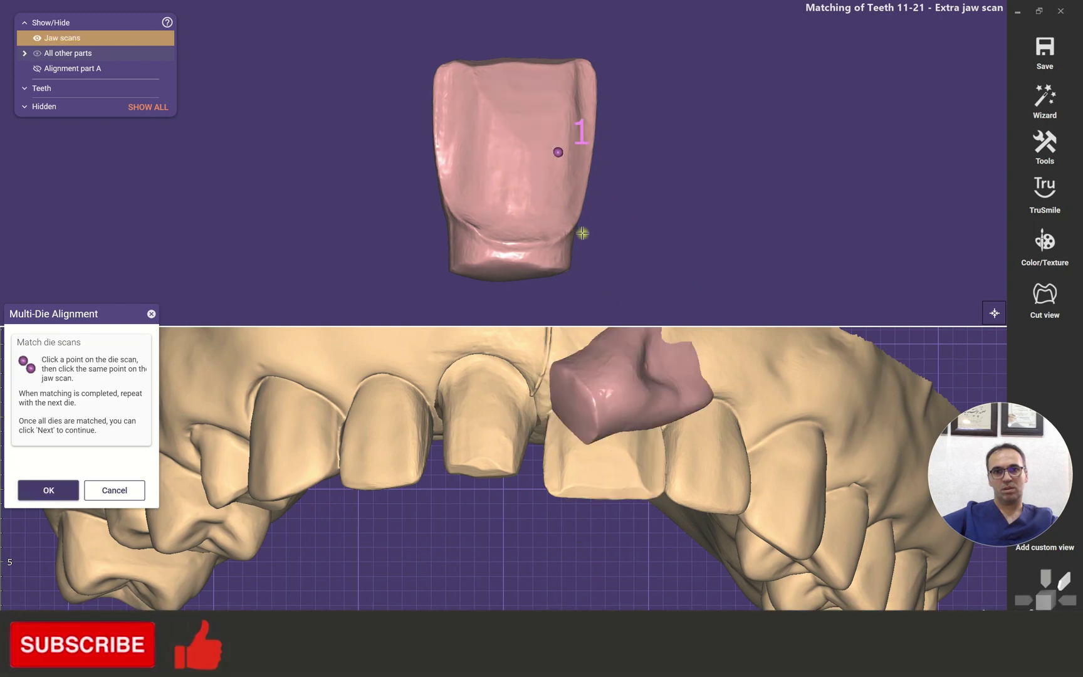
right_click_drag(563, 256, 530, 233)
left_click(530, 233)
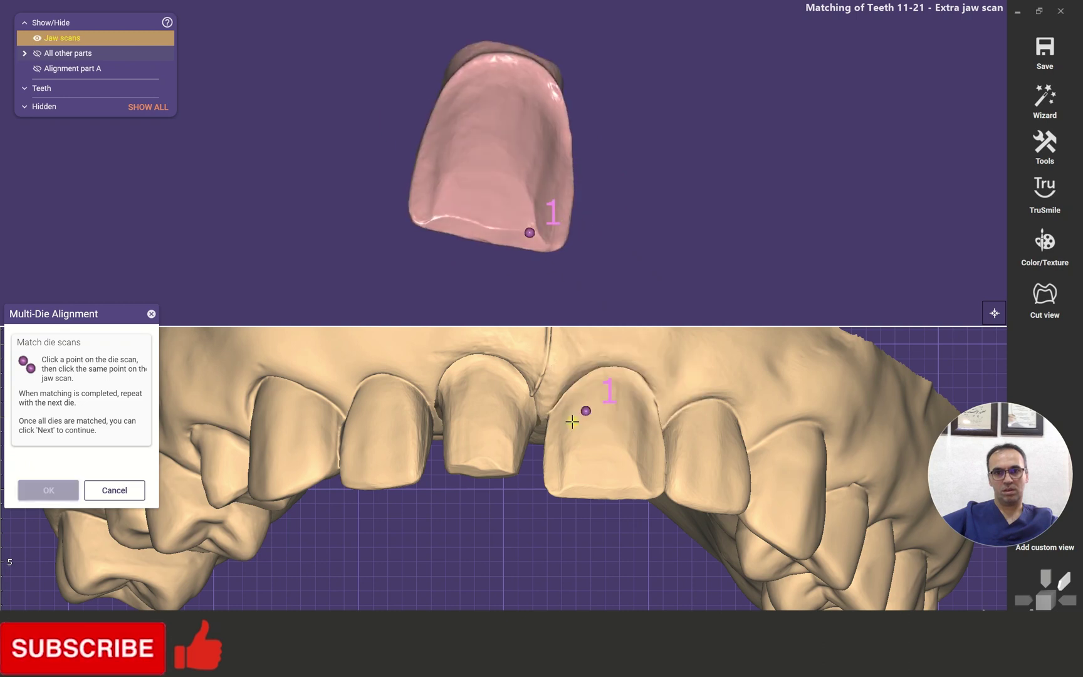
left_click(637, 479)
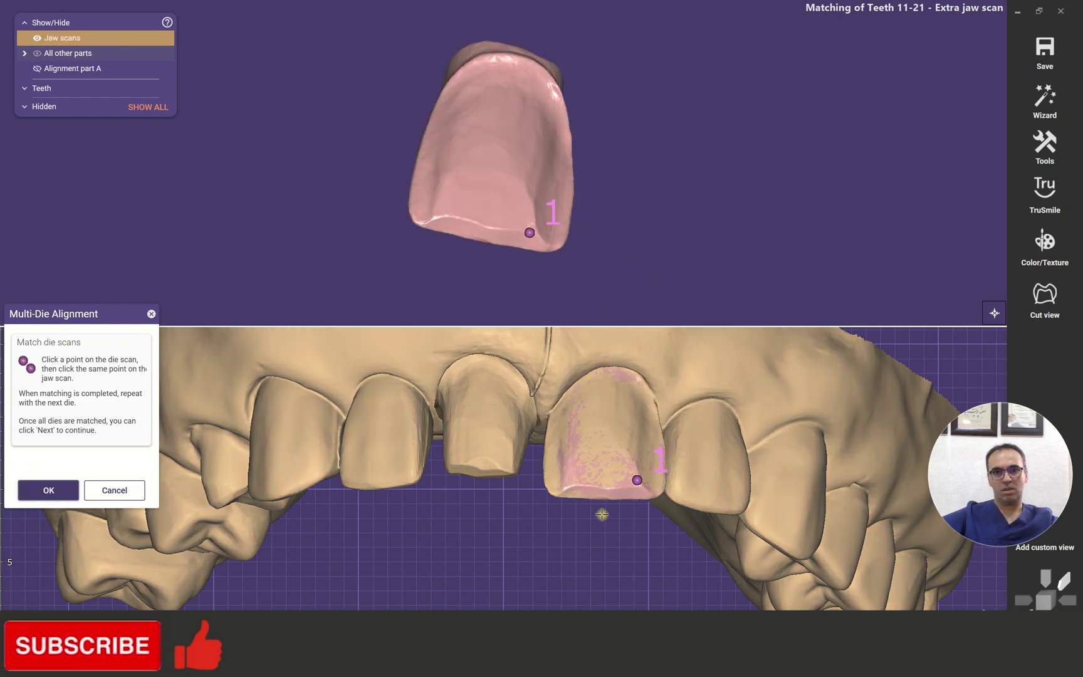
right_click_drag(463, 403, 338, 349)
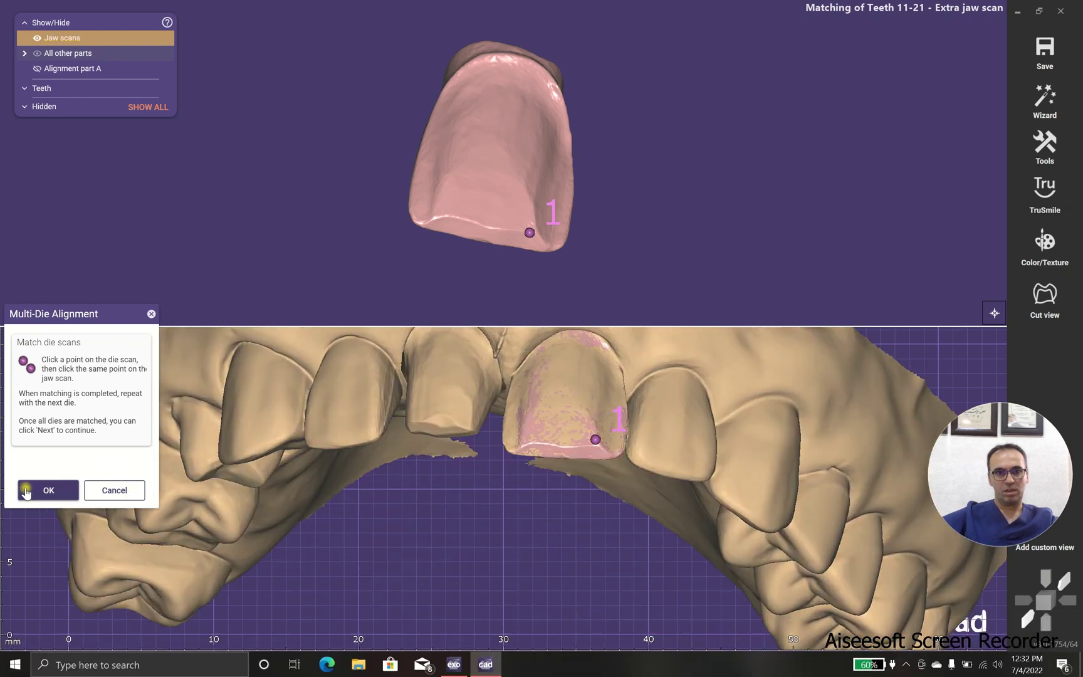
left_click(29, 490)
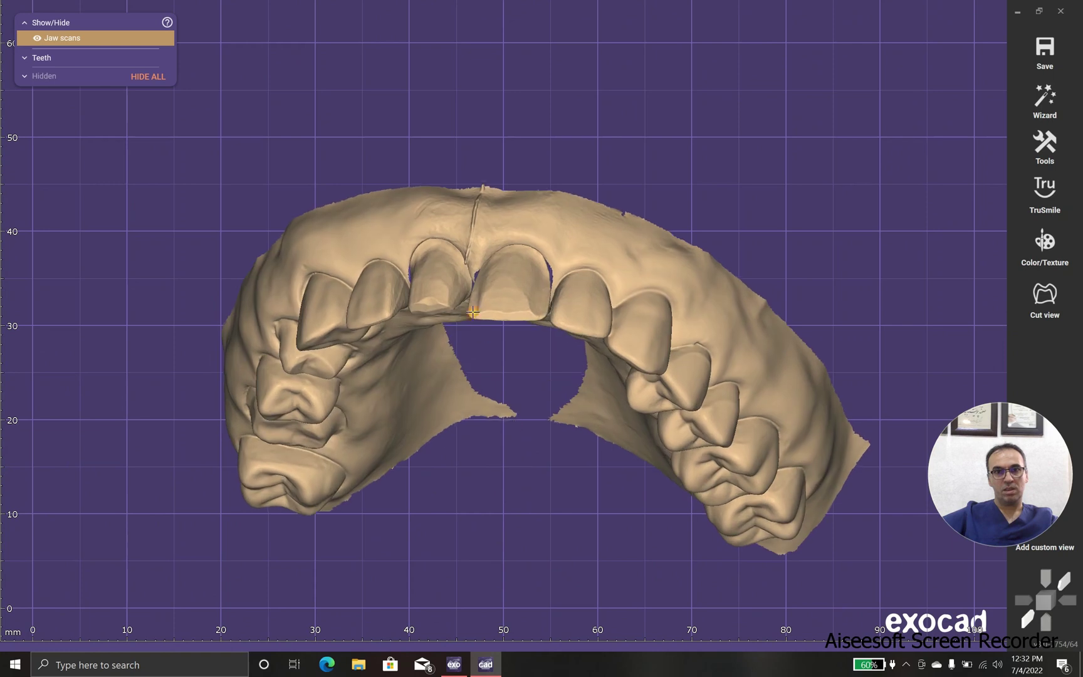
Step: Return to the guided design wizard
scroll(534, 279, "up", 6)
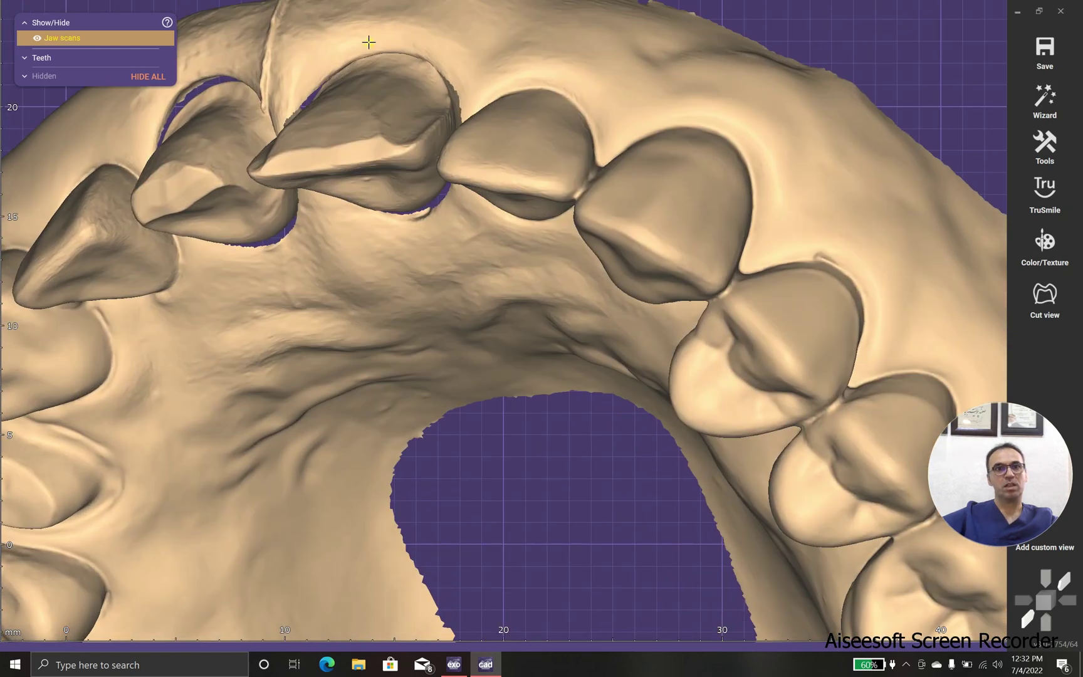
scroll(339, 82, "down", 6)
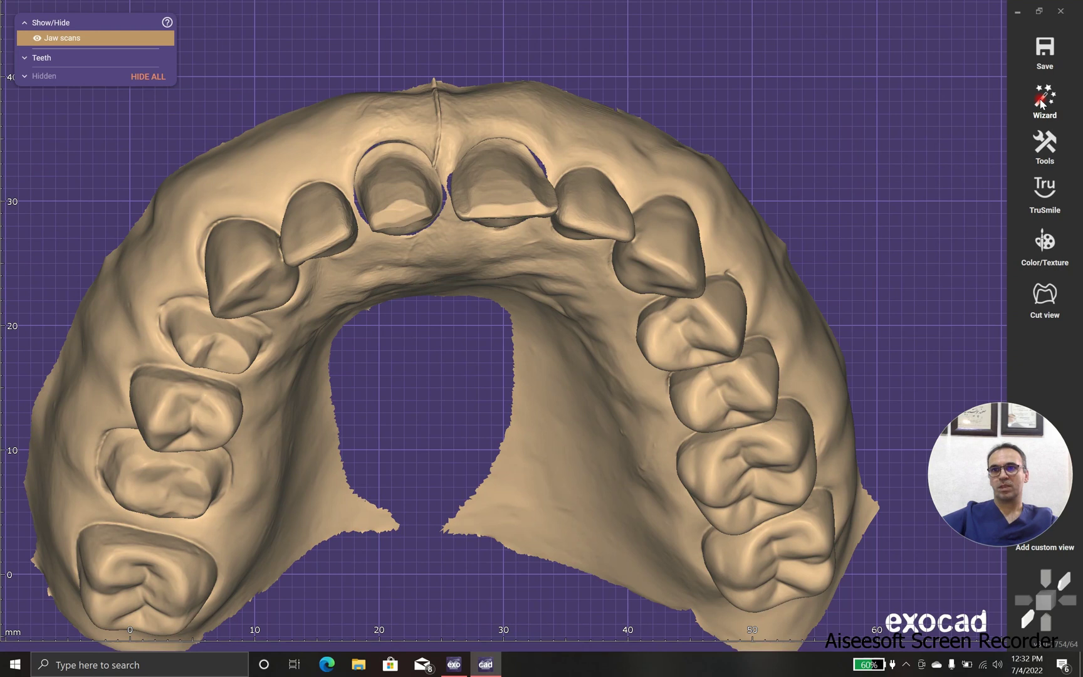
left_click(1044, 99)
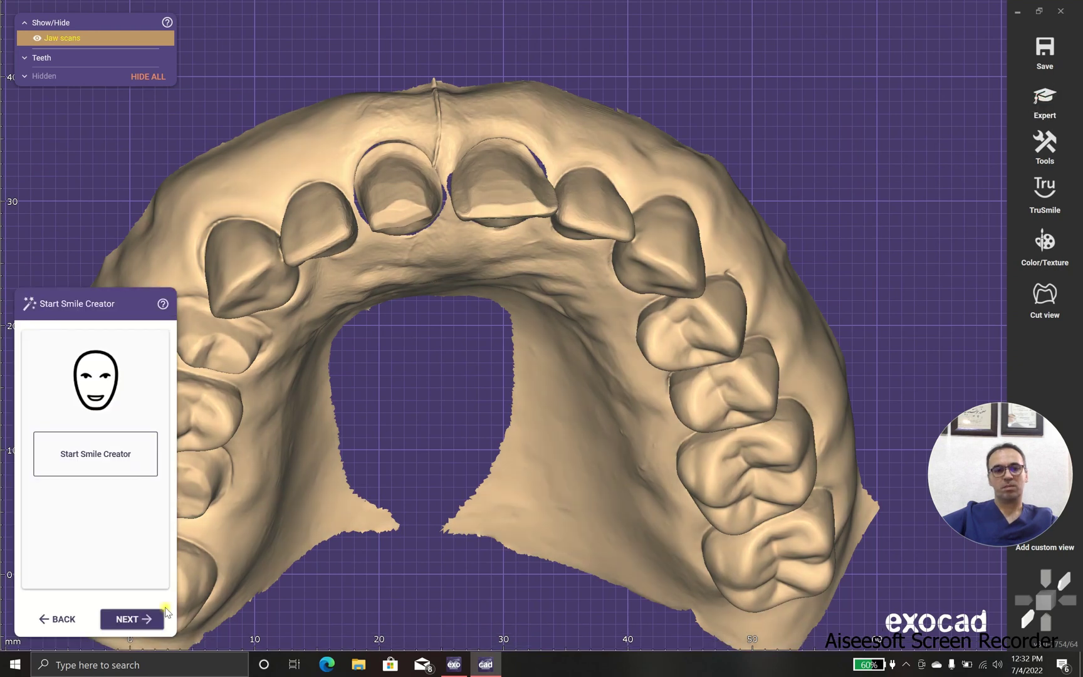
Step: Place margin points around tooth 11 to detect its margin line, then move to correcting it
left_click(145, 618)
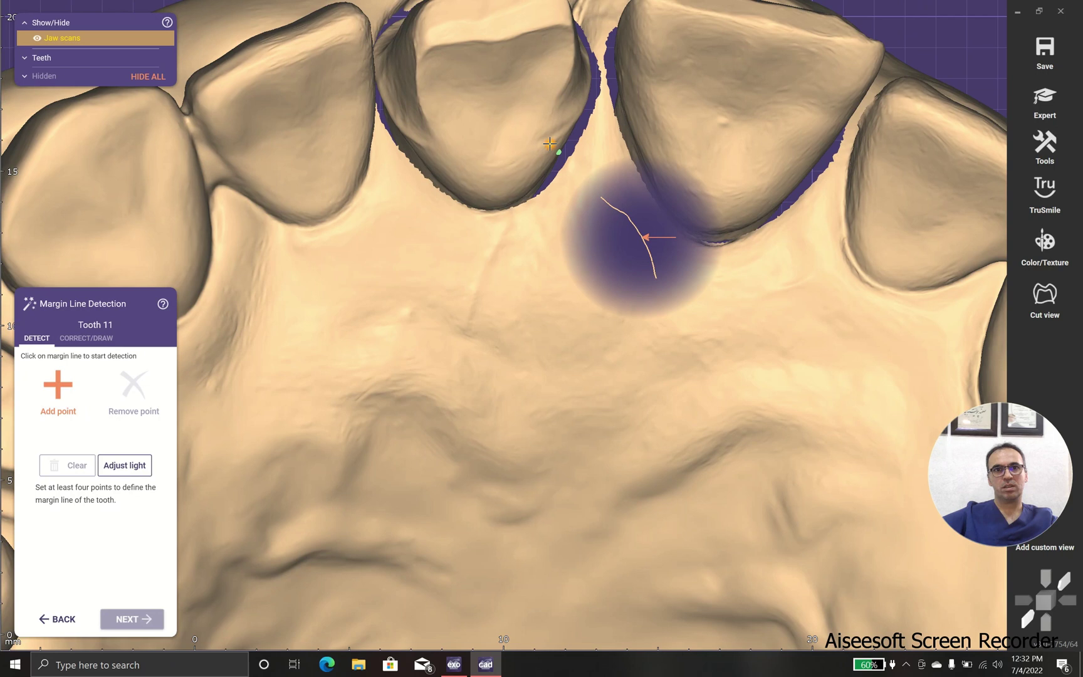
left_click(470, 42)
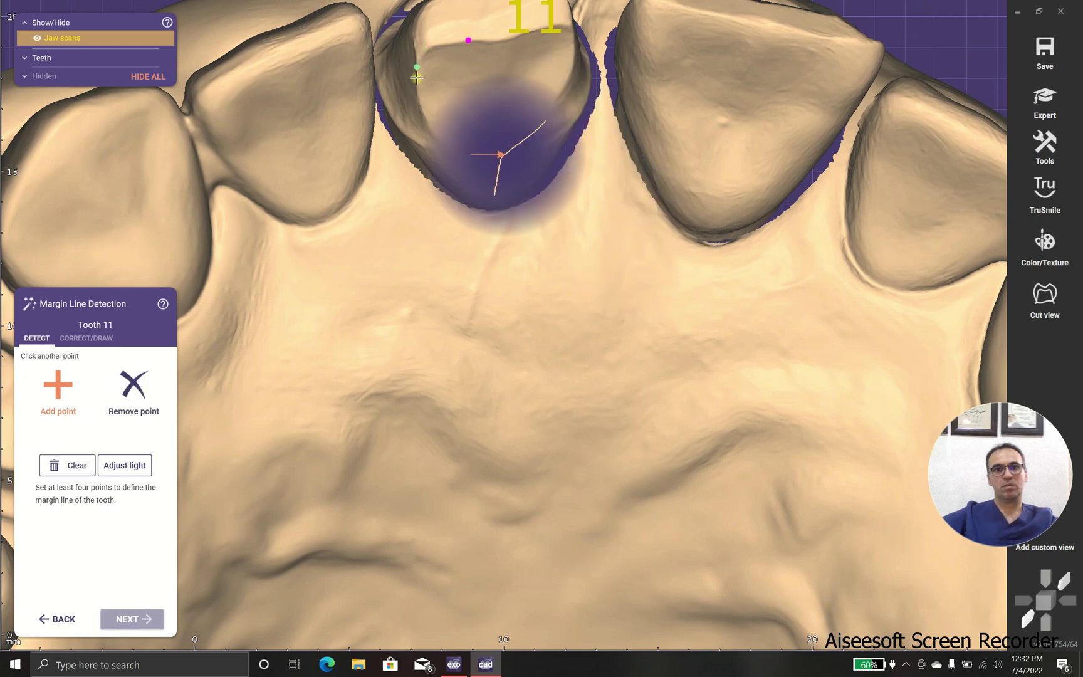
left_click(417, 80)
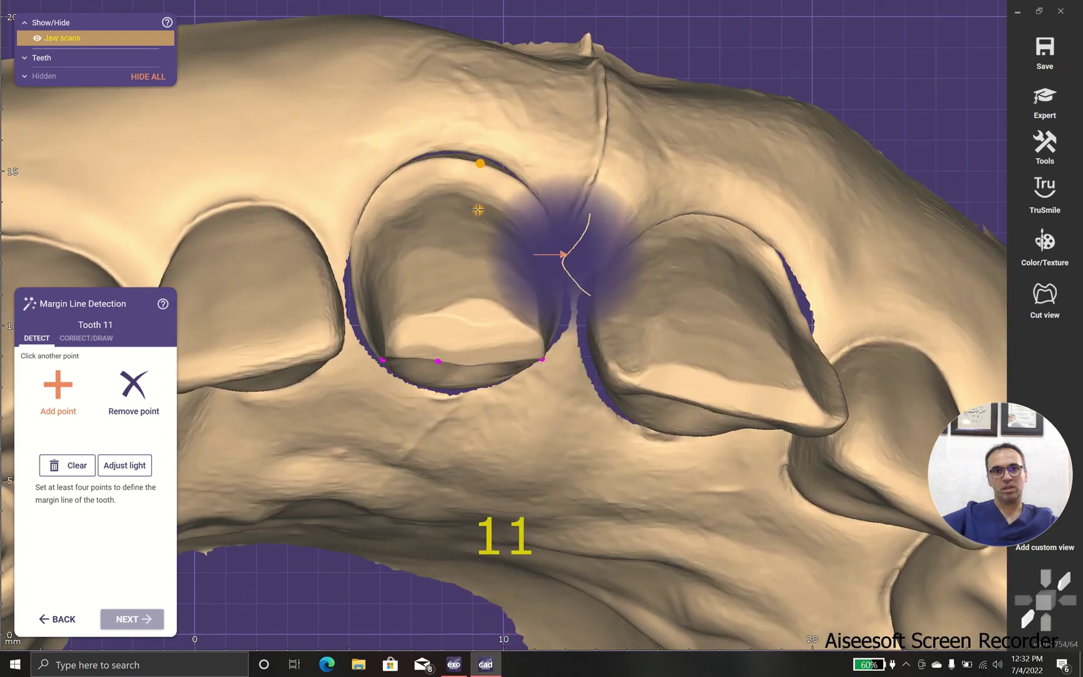
left_click(478, 209)
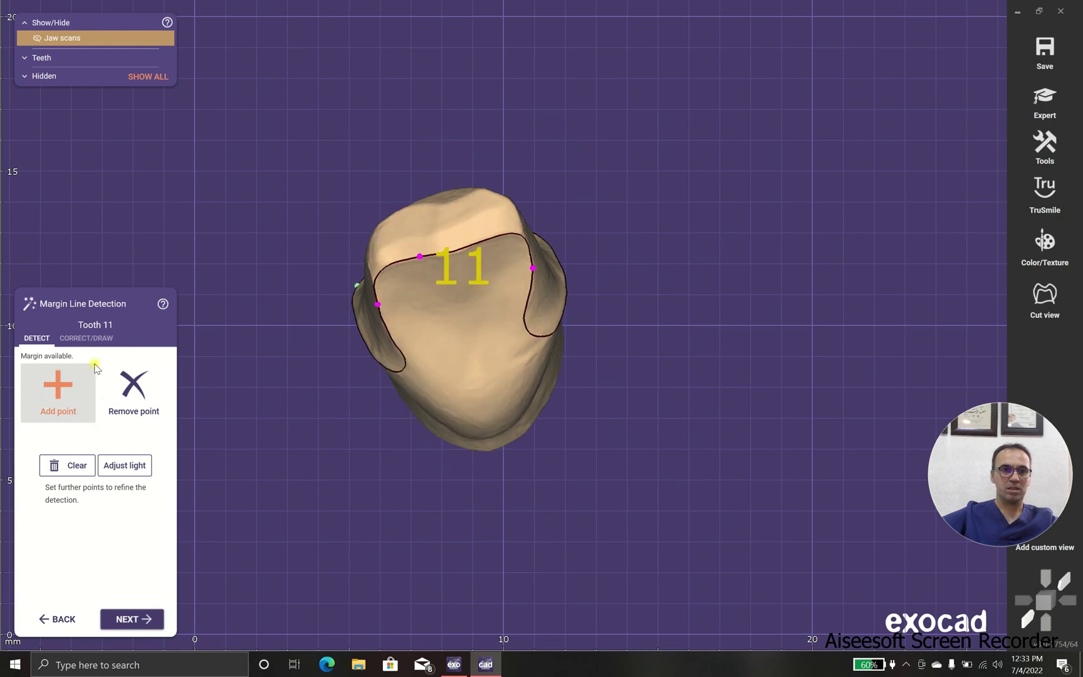
left_click(98, 339)
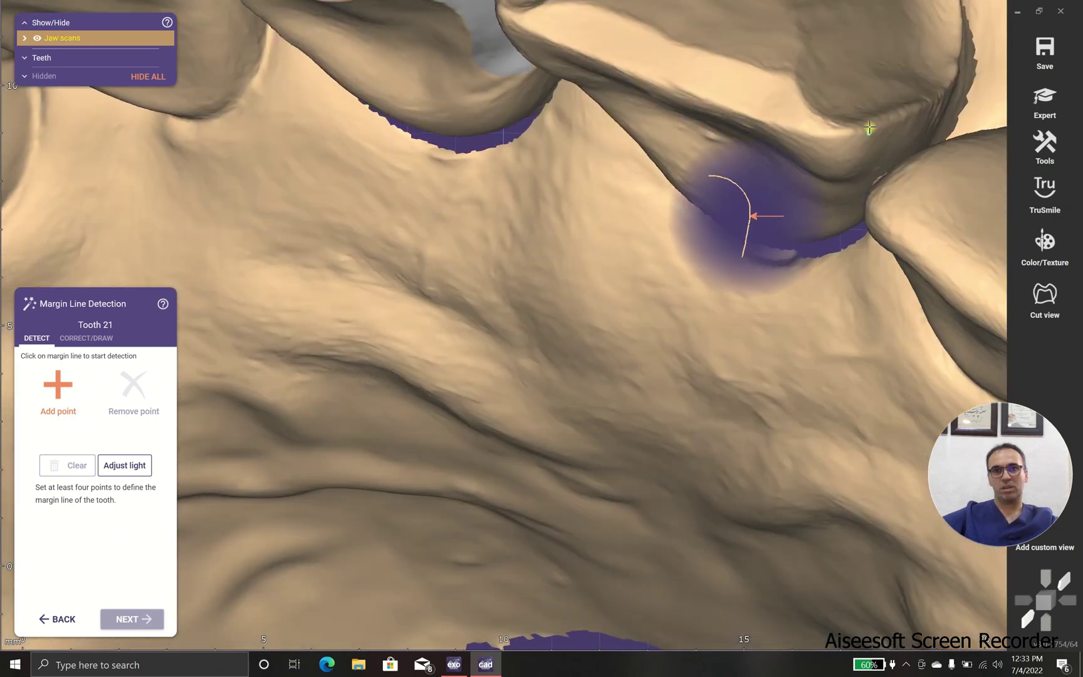
Step: Place the first margin point on tooth 21's die
left_click(869, 128)
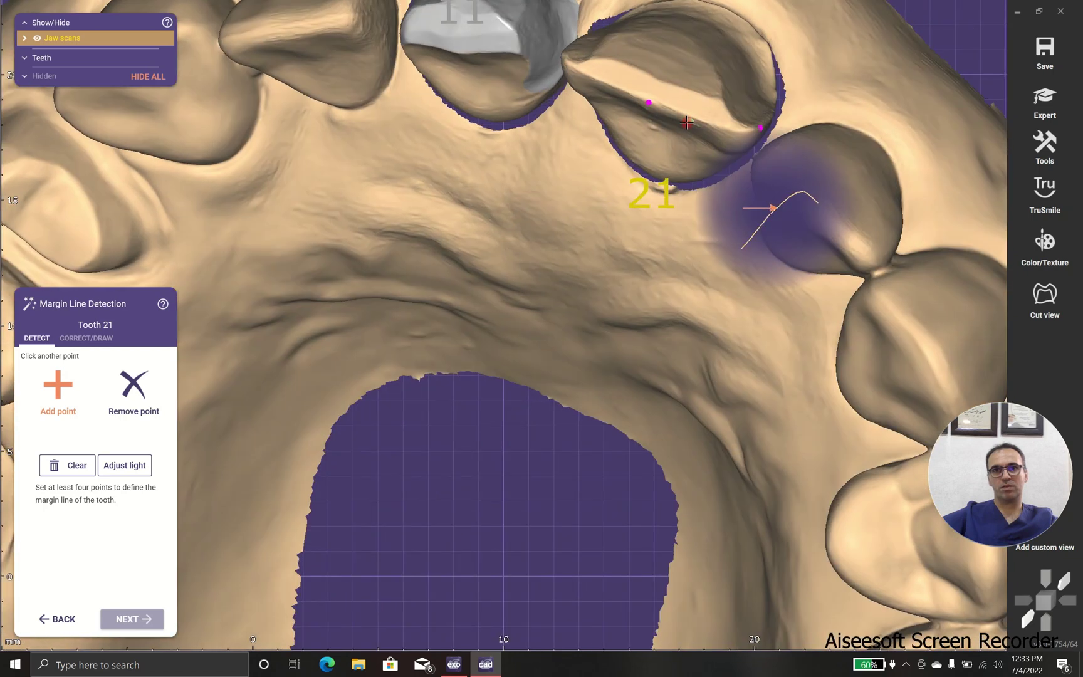